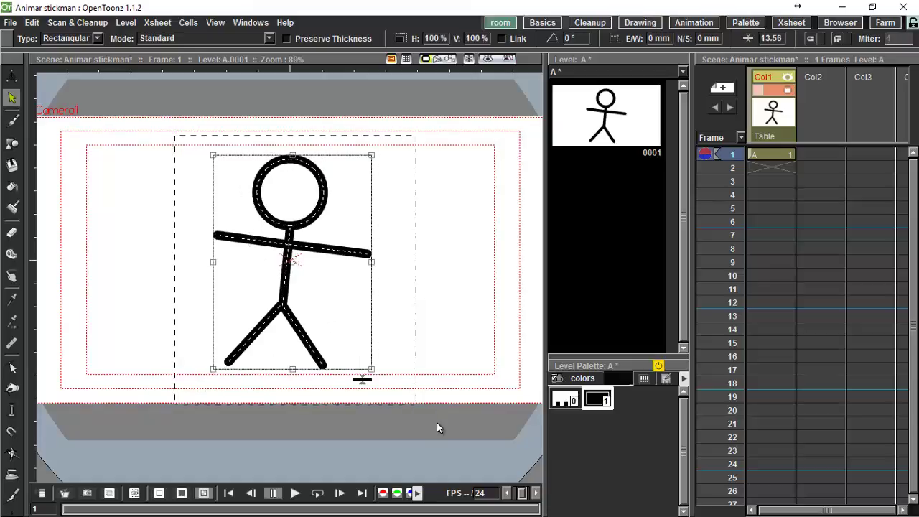
- Deselect the stickman drawing in the viewer
{"action": "left_click", "coordinate": [429, 331]}
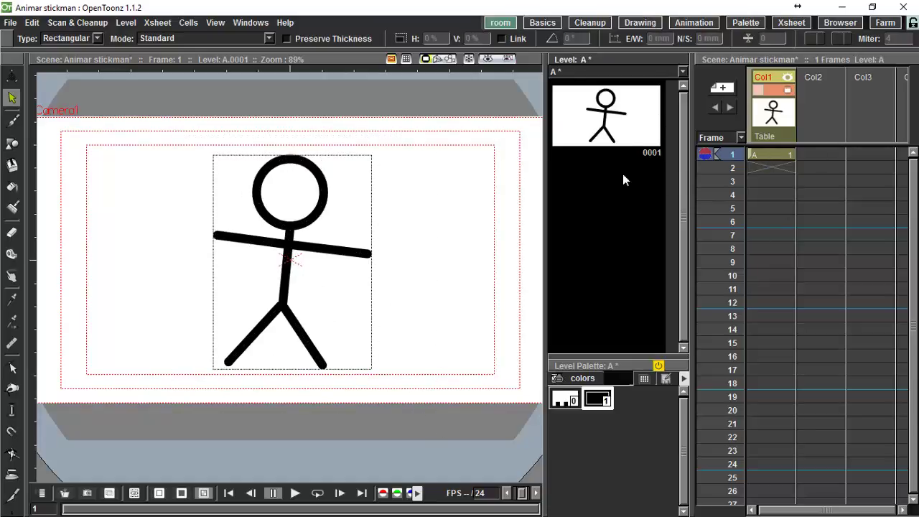
{"action": "left_click", "coordinate": [757, 168]}
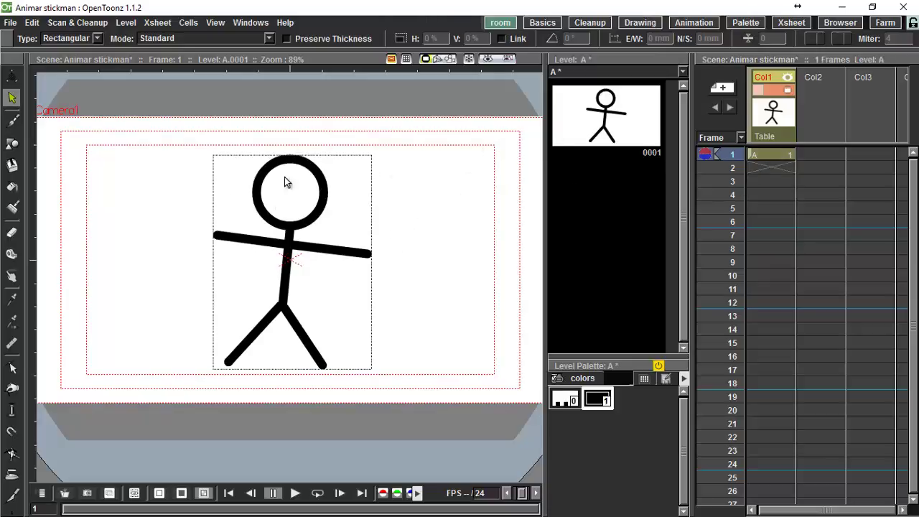
{"action": "scroll", "coordinate": [211, 256], "scroll_direction": "up", "scroll_amount": 2}
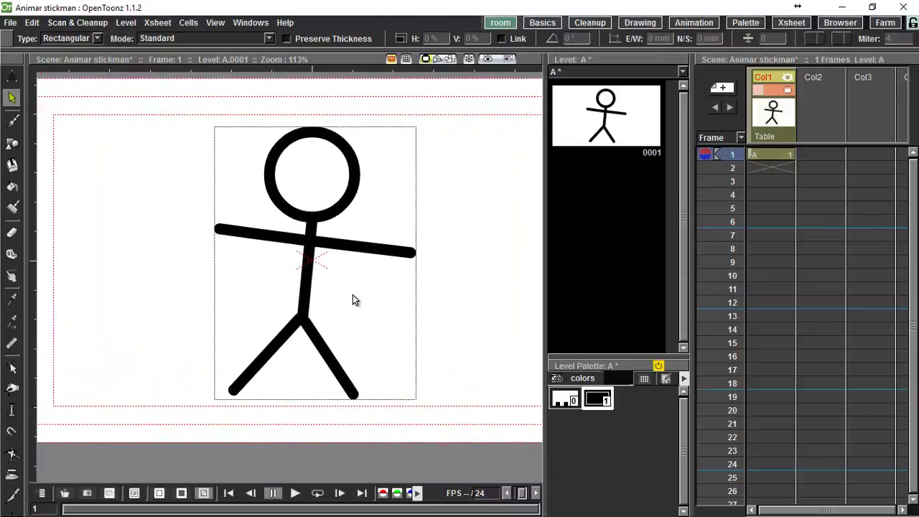
{"action": "scroll", "coordinate": [431, 244], "scroll_direction": "down", "scroll_amount": 2}
{"action": "scroll", "coordinate": [446, 248], "scroll_direction": "up", "scroll_amount": 1}
{"action": "scroll", "coordinate": [467, 265], "scroll_direction": "down", "scroll_amount": 1}
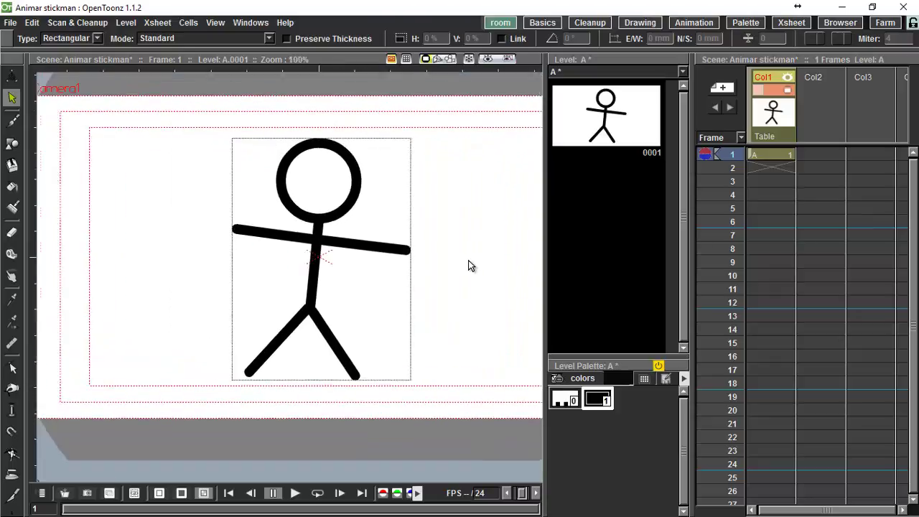
{"action": "scroll", "coordinate": [467, 265], "scroll_direction": "up", "scroll_amount": 3}
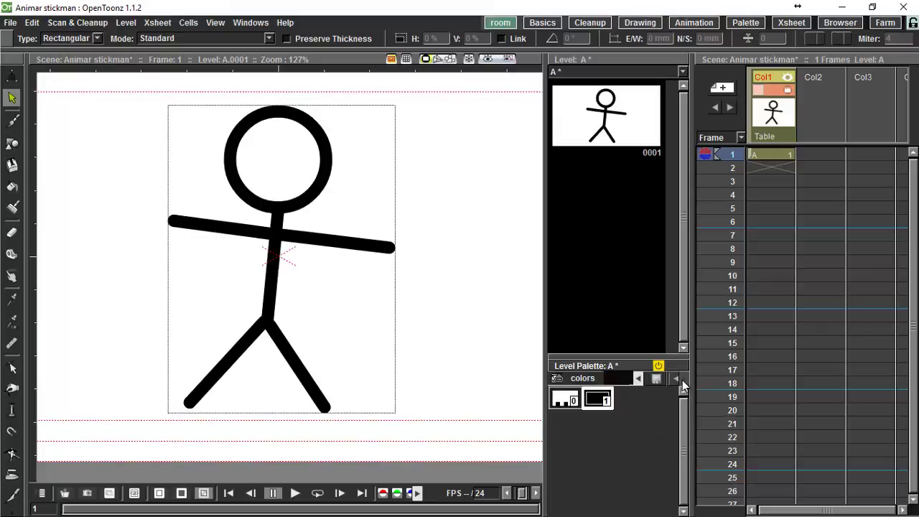
- Add a new white style to level A's palette and fill the inside of the stickman's head with it
{"action": "left_click", "coordinate": [683, 380]}
{"action": "left_click", "coordinate": [684, 379]}
{"action": "left_click", "coordinate": [665, 378]}
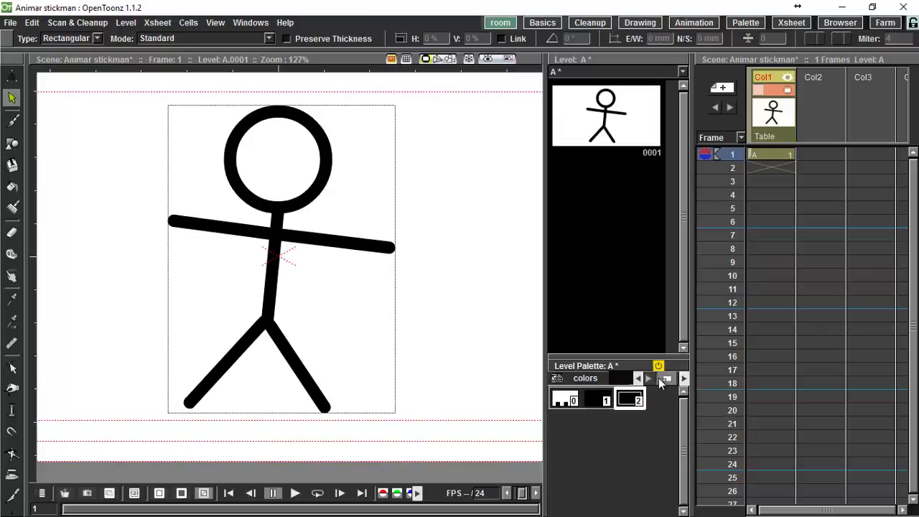
{"action": "double_click", "coordinate": [630, 399]}
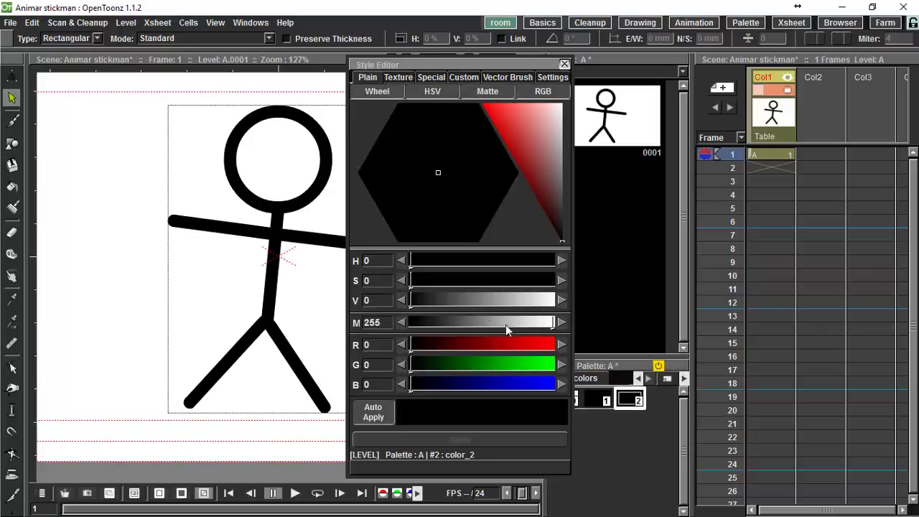
{"action": "left_click_drag", "start_coordinate": [496, 300], "coordinate": [554, 300]}
{"action": "left_click", "coordinate": [564, 63]}
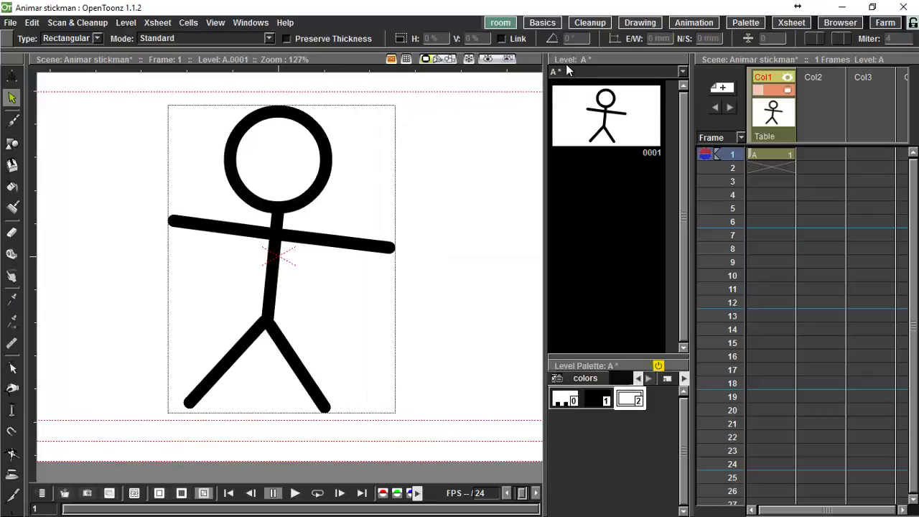
{"action": "left_click", "coordinate": [12, 186]}
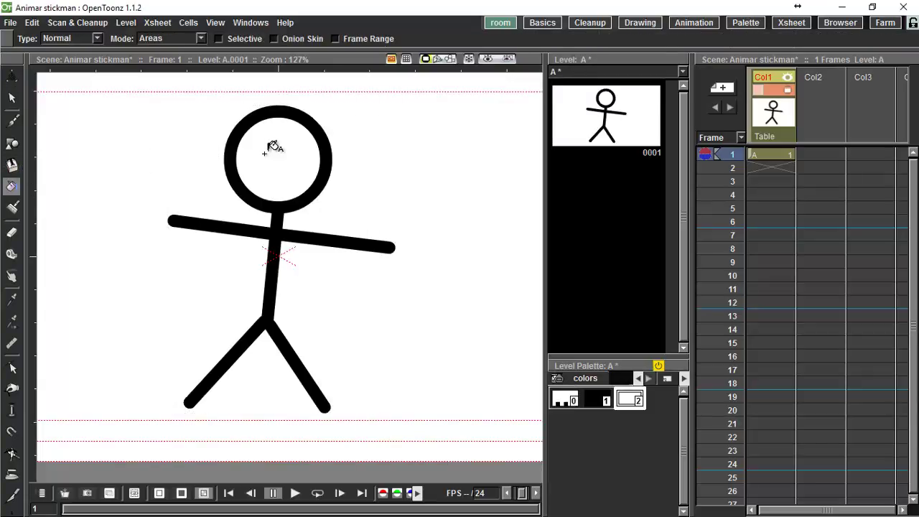
- Create a mesh for the stickman with the Plastic tool, using a mesh edges length of about 1.04 mm
{"action": "left_click", "coordinate": [15, 512]}
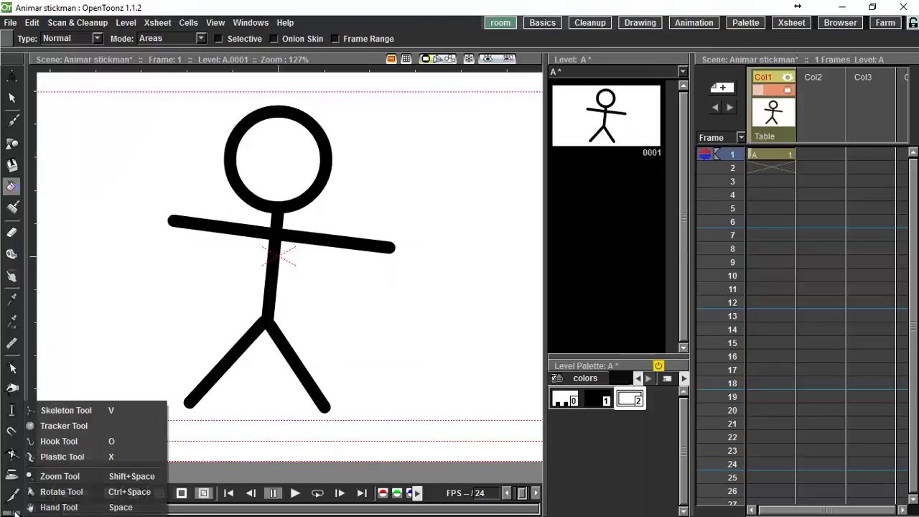
{"action": "left_click", "coordinate": [92, 458]}
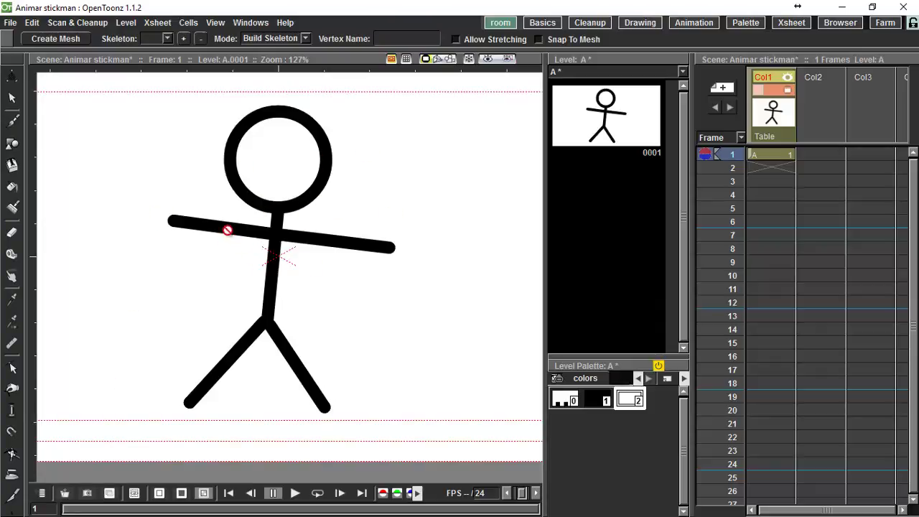
{"action": "left_click", "coordinate": [56, 38]}
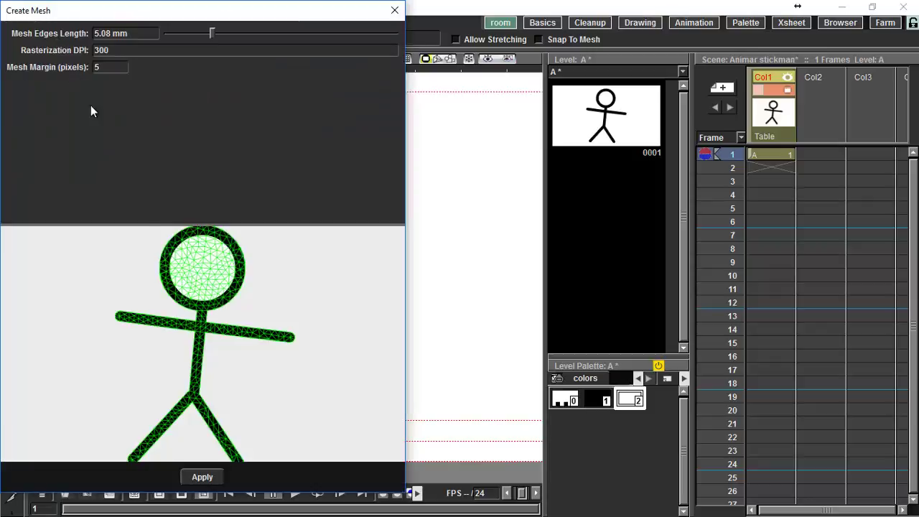
{"action": "scroll", "coordinate": [213, 357], "scroll_direction": "up", "scroll_amount": 3}
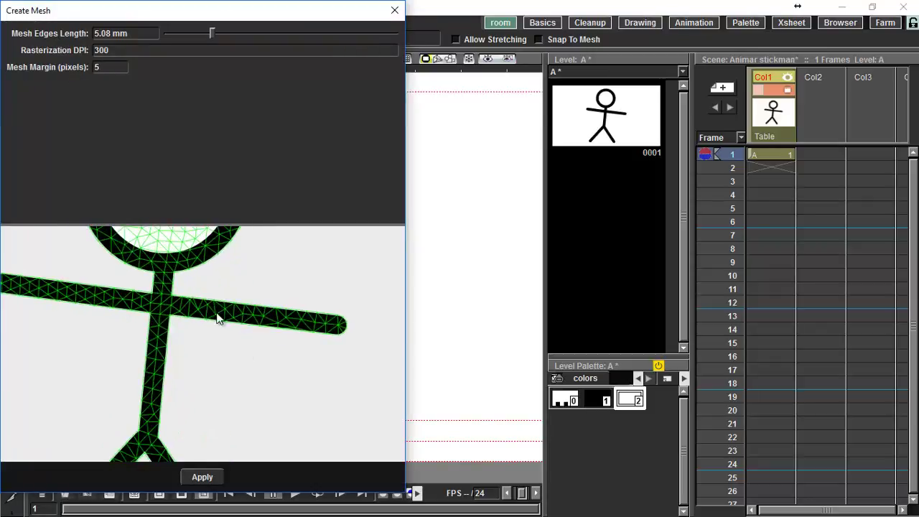
{"action": "scroll", "coordinate": [262, 343], "scroll_direction": "down", "scroll_amount": 3}
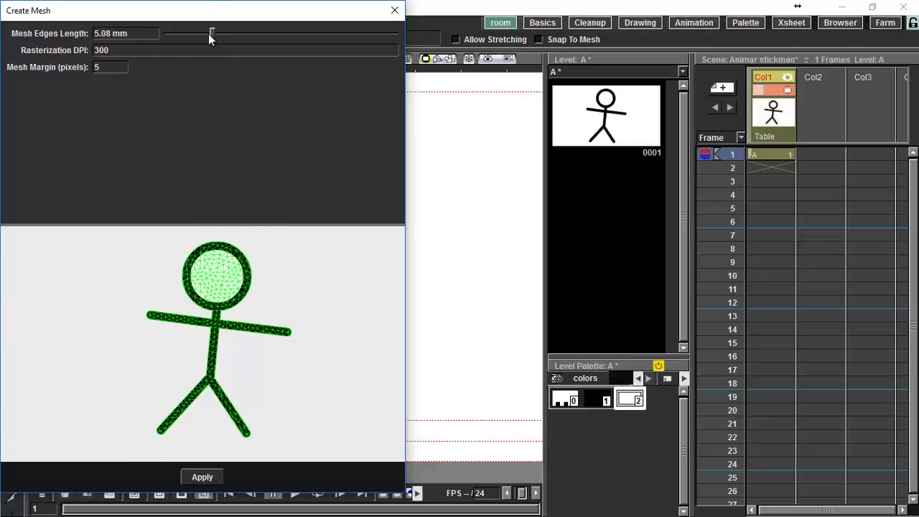
{"action": "left_click_drag", "start_coordinate": [211, 35], "coordinate": [187, 38]}
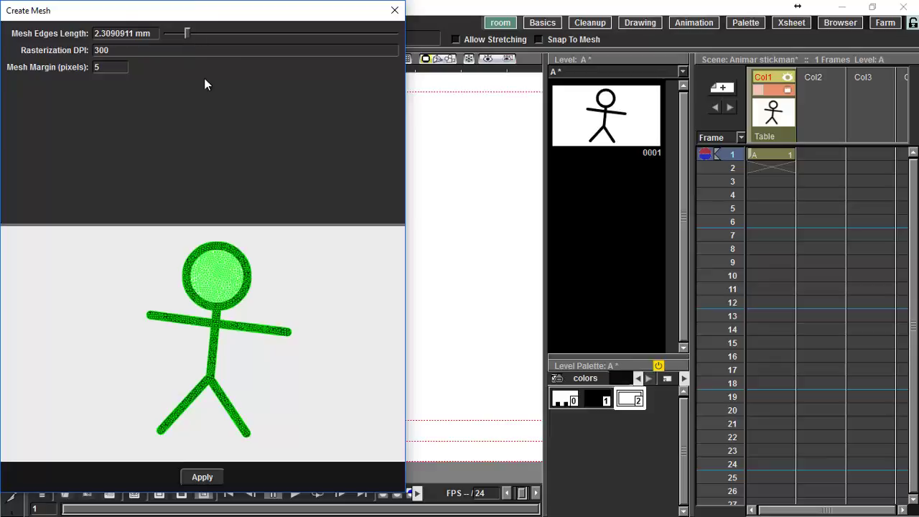
{"action": "scroll", "coordinate": [243, 327], "scroll_direction": "up", "scroll_amount": 3}
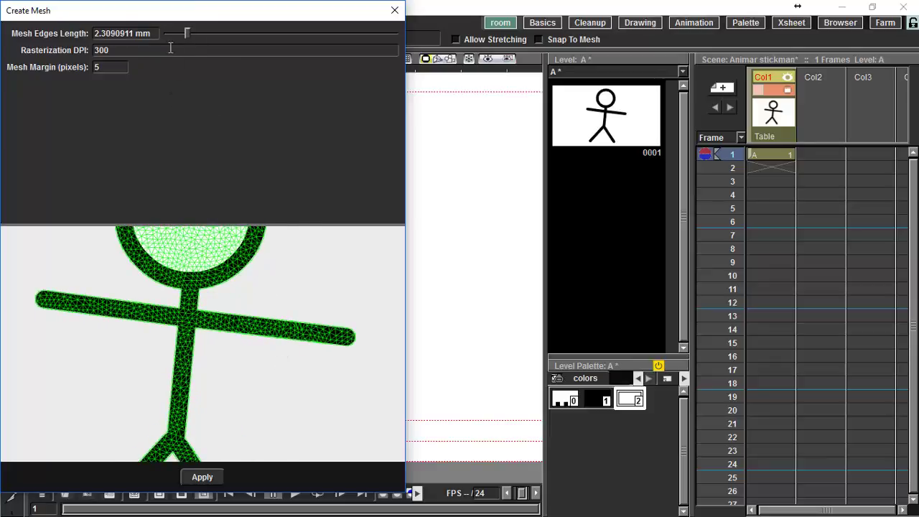
{"action": "left_click_drag", "start_coordinate": [186, 39], "coordinate": [175, 33]}
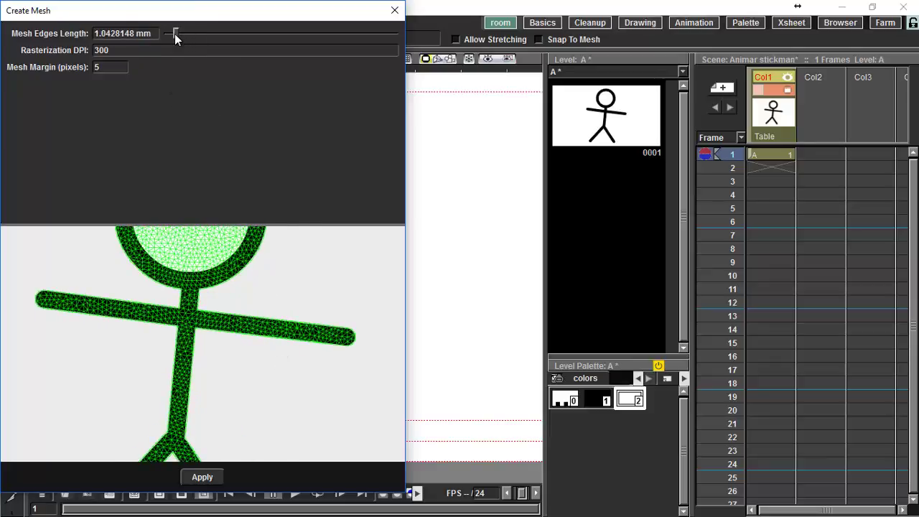
{"action": "scroll", "coordinate": [237, 336], "scroll_direction": "down", "scroll_amount": 2}
{"action": "scroll", "coordinate": [219, 408], "scroll_direction": "down", "scroll_amount": 2}
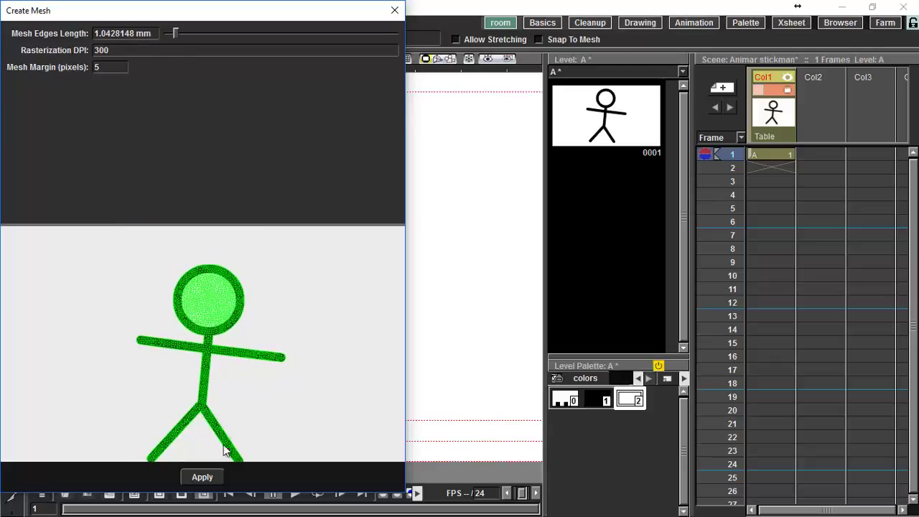
{"action": "left_click", "coordinate": [203, 477]}
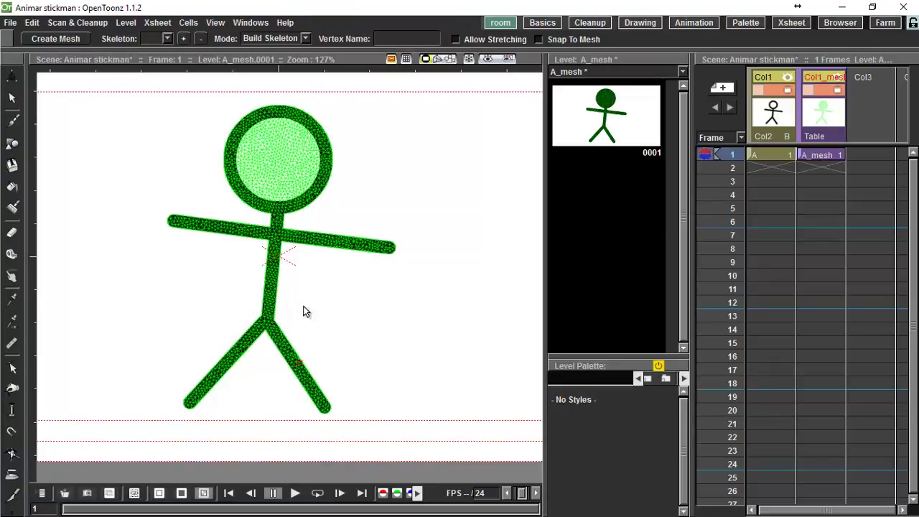
- In Build Skeleton mode, place the root at the hips, a vertex at the shoulder joint, and branch one vertex to each hand
{"action": "left_click", "coordinate": [305, 38]}
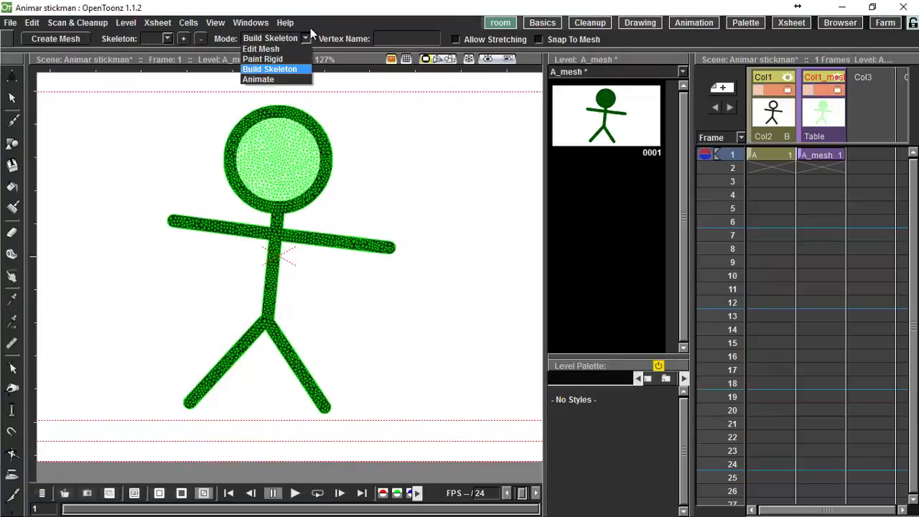
{"action": "left_click", "coordinate": [289, 68]}
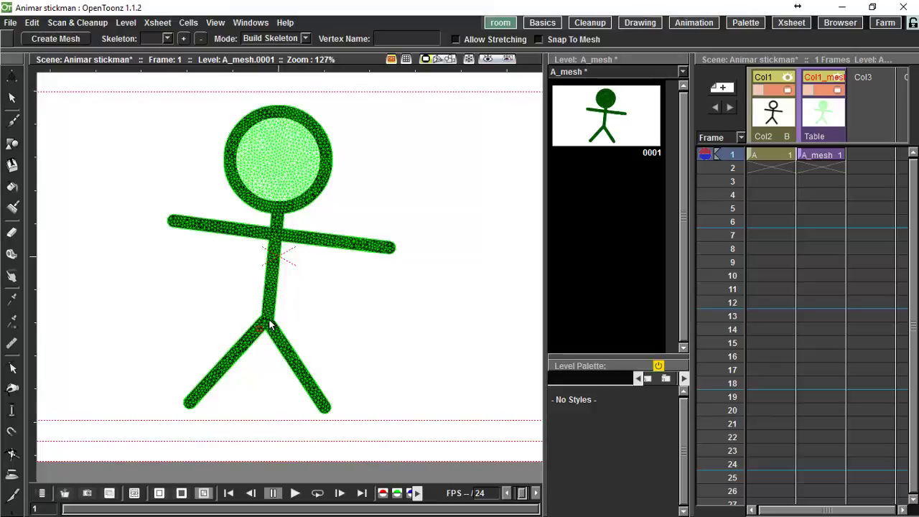
{"action": "scroll", "coordinate": [269, 325], "scroll_direction": "up", "scroll_amount": 2}
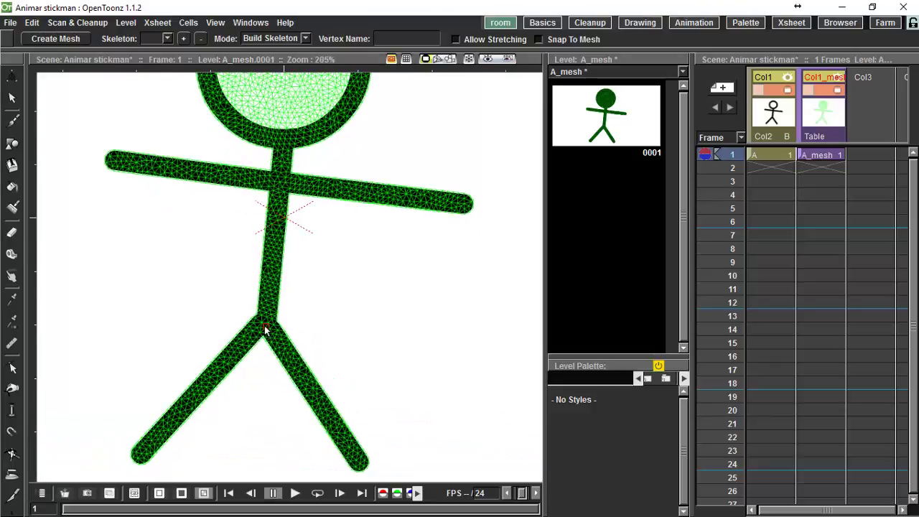
{"action": "left_click", "coordinate": [265, 325]}
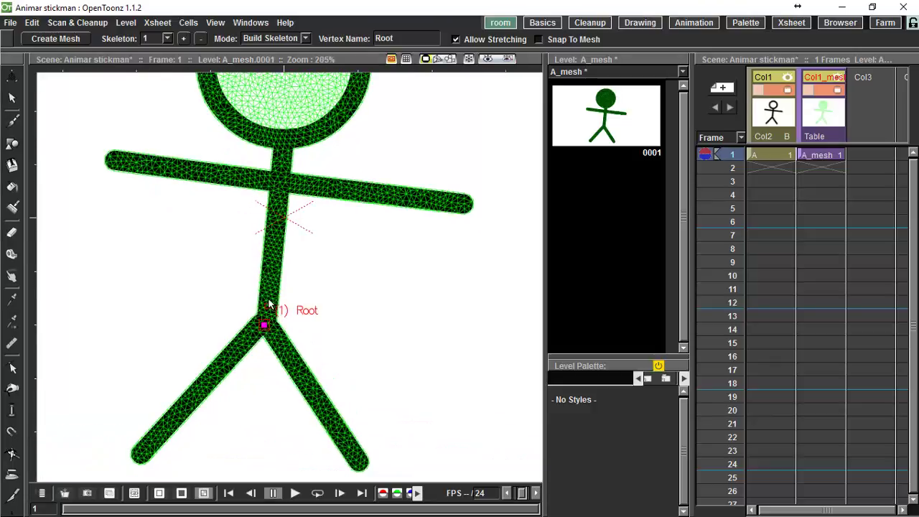
{"action": "left_click", "coordinate": [279, 184]}
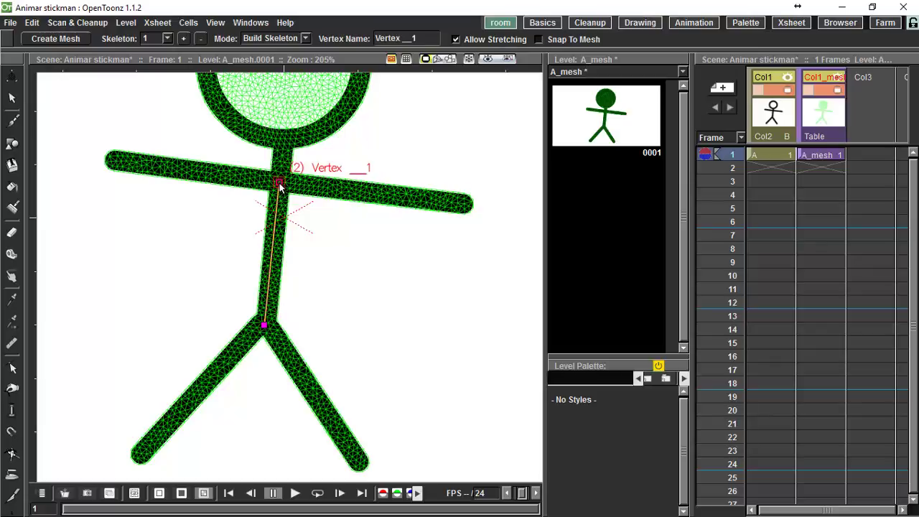
{"action": "left_click", "coordinate": [468, 206]}
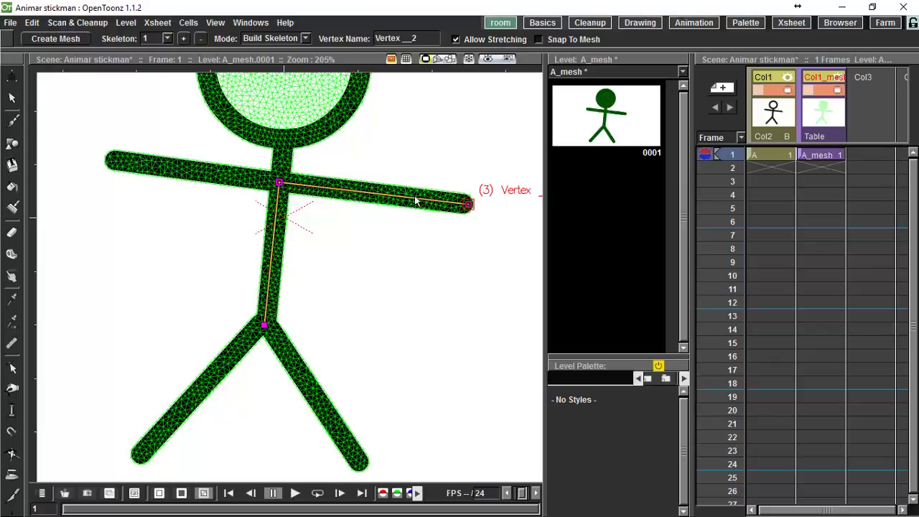
{"action": "left_click", "coordinate": [279, 182]}
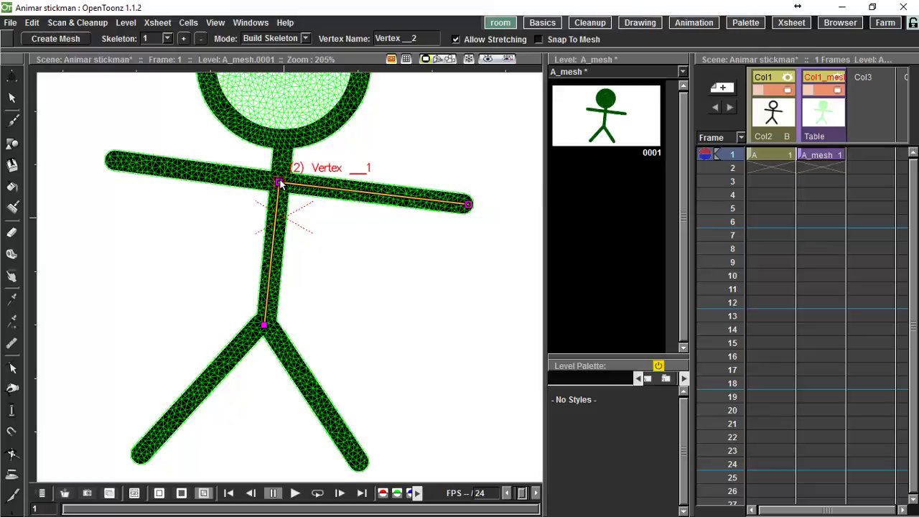
{"action": "left_click", "coordinate": [112, 162]}
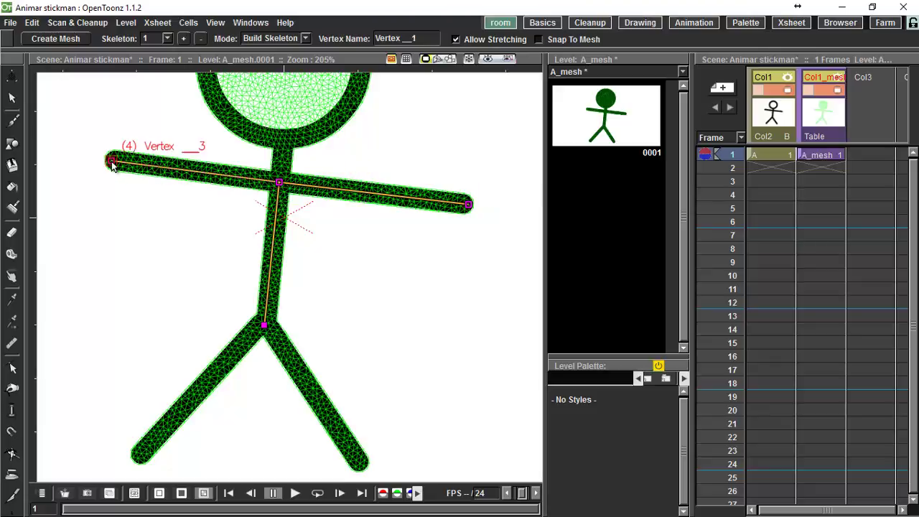
- Add both leg bones to the skeleton, branching from the root at the hips to the end of each foot
{"action": "left_click", "coordinate": [263, 324]}
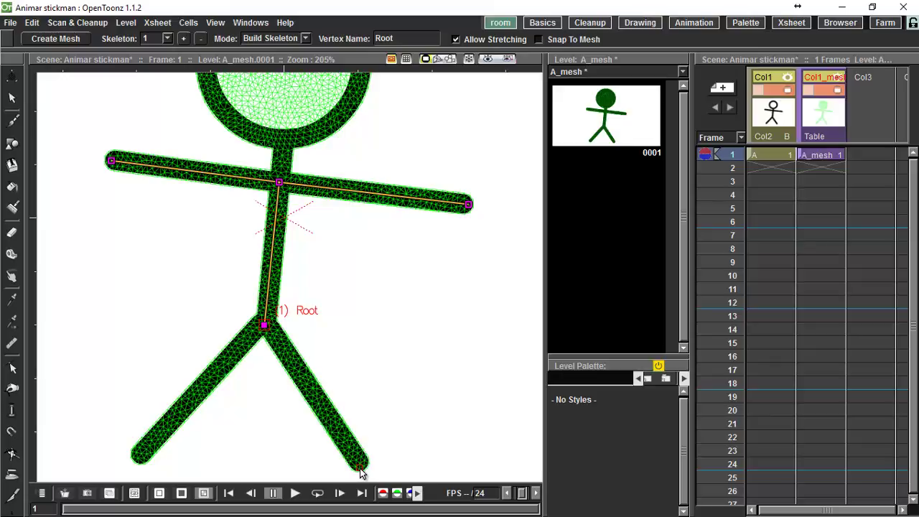
{"action": "left_click", "coordinate": [362, 467]}
{"action": "left_click", "coordinate": [263, 325]}
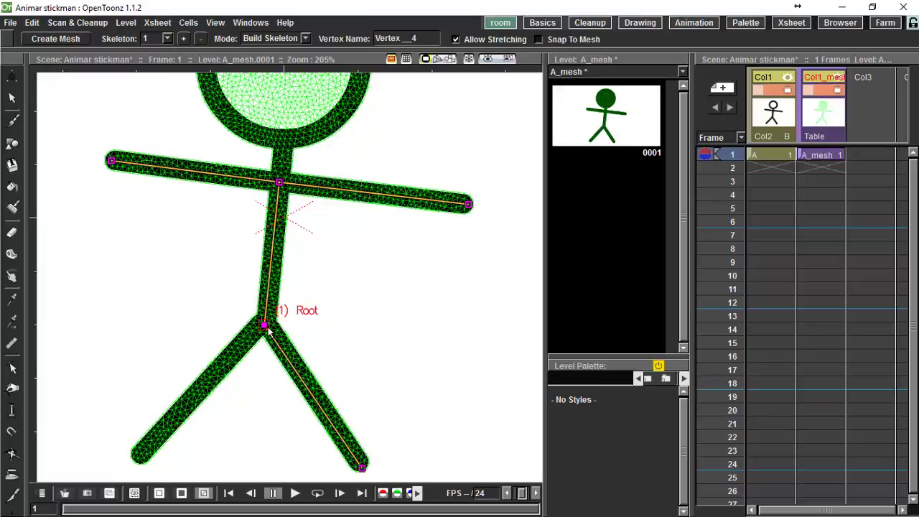
{"action": "left_click", "coordinate": [137, 458]}
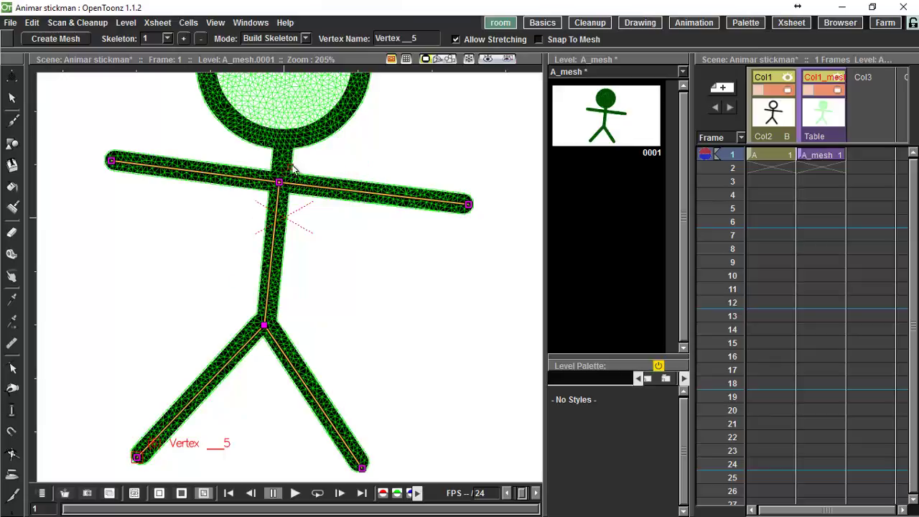
- Extend the skeleton from the shoulder joint with one vertex at the neck and another at the top of the head
{"action": "left_click_drag", "start_coordinate": [293, 174], "coordinate": [283, 222]}
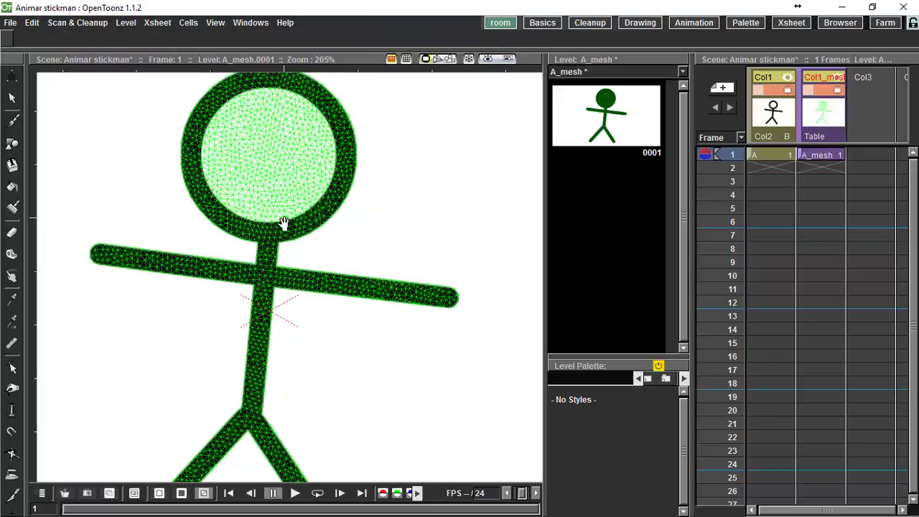
{"action": "left_click", "coordinate": [264, 277]}
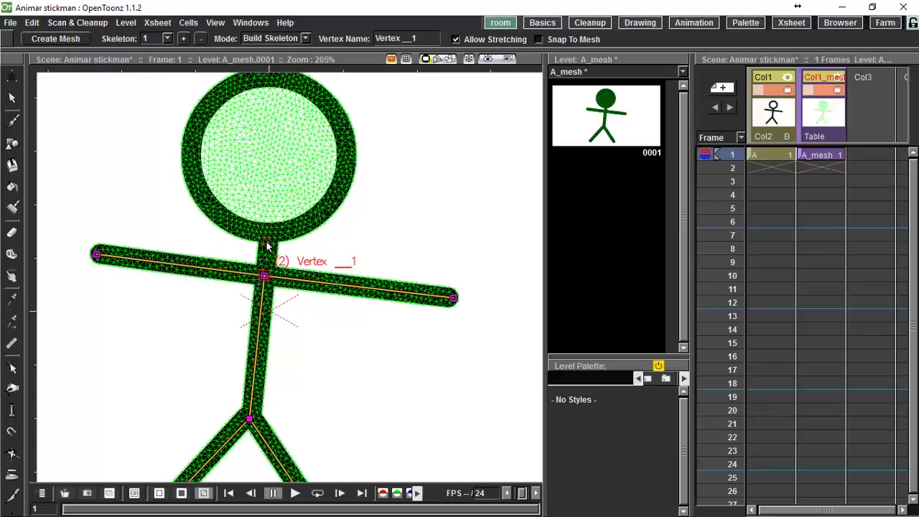
{"action": "left_click", "coordinate": [267, 245]}
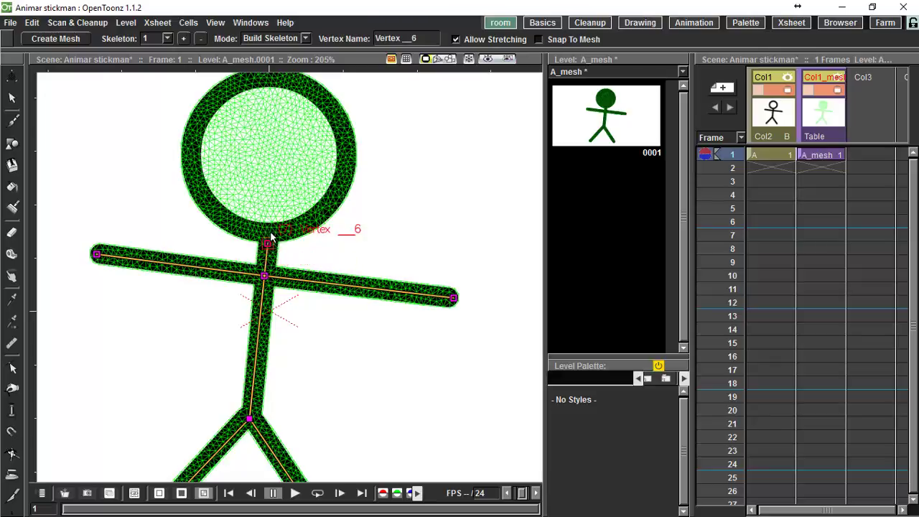
{"action": "left_click", "coordinate": [275, 79]}
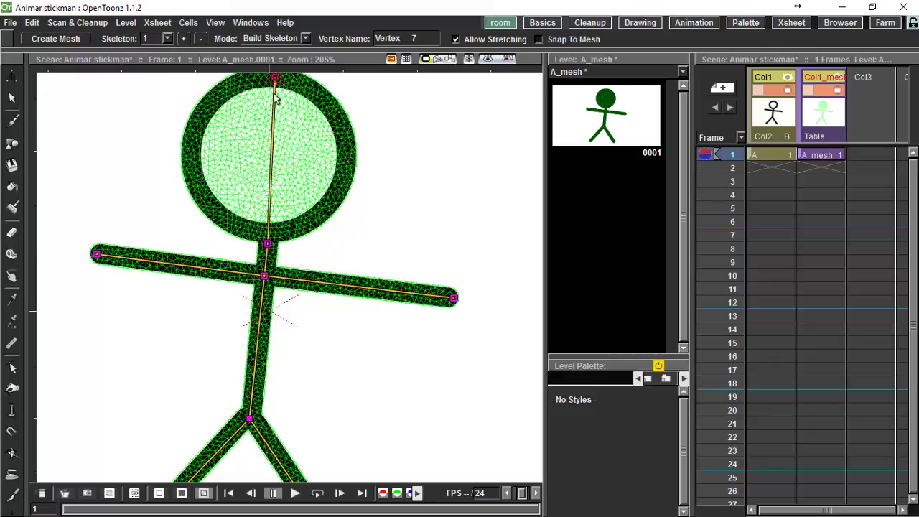
- Test the skeleton in Animate mode by raising both arms from the shoulder joint, then undo both arm poses
{"action": "scroll", "coordinate": [277, 86], "scroll_direction": "down", "scroll_amount": 3}
{"action": "left_click", "coordinate": [288, 41]}
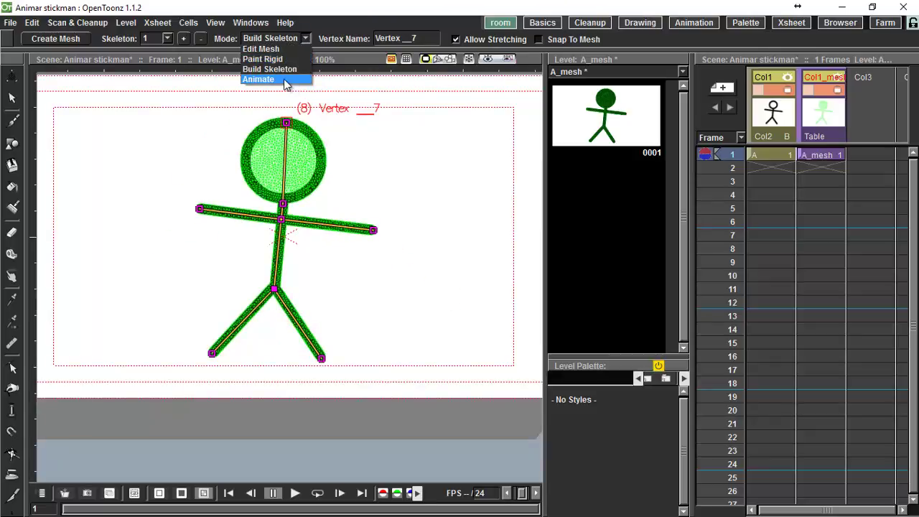
{"action": "left_click", "coordinate": [285, 79]}
{"action": "left_click_drag", "start_coordinate": [375, 230], "coordinate": [354, 156]}
{"action": "left_click_drag", "start_coordinate": [199, 208], "coordinate": [247, 144]}
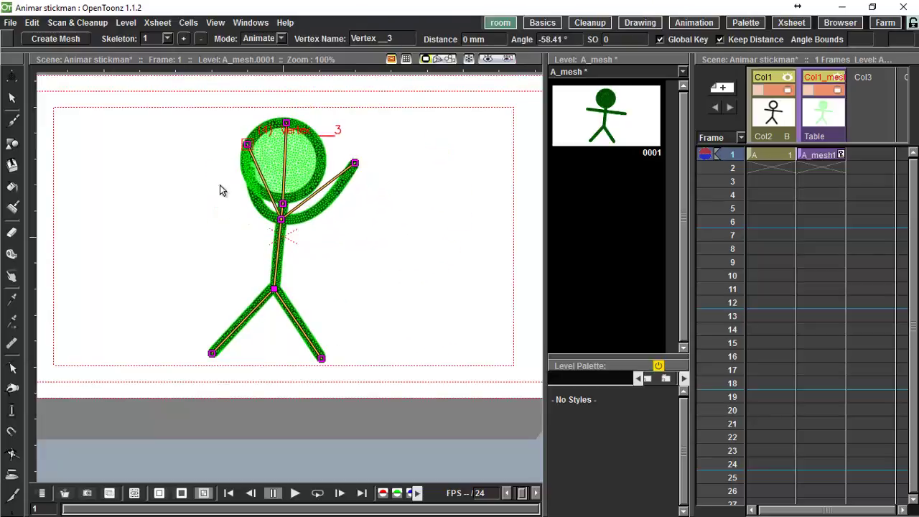
{"action": "left_click_drag", "start_coordinate": [220, 190], "coordinate": [188, 242]}
{"action": "key", "text": "ctrl+z"}
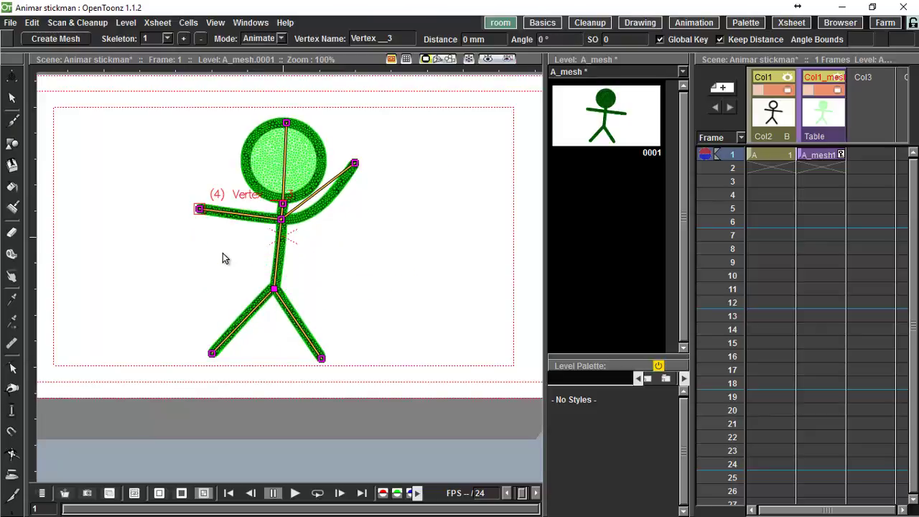
{"action": "left_click", "coordinate": [324, 362]}
{"action": "key", "text": "ctrl+z"}
- Try lifting the right leg about 39°, leaning the torso about 32° to the right and tilting the head, then undo these poses
{"action": "left_click_drag", "start_coordinate": [324, 363], "coordinate": [375, 323]}
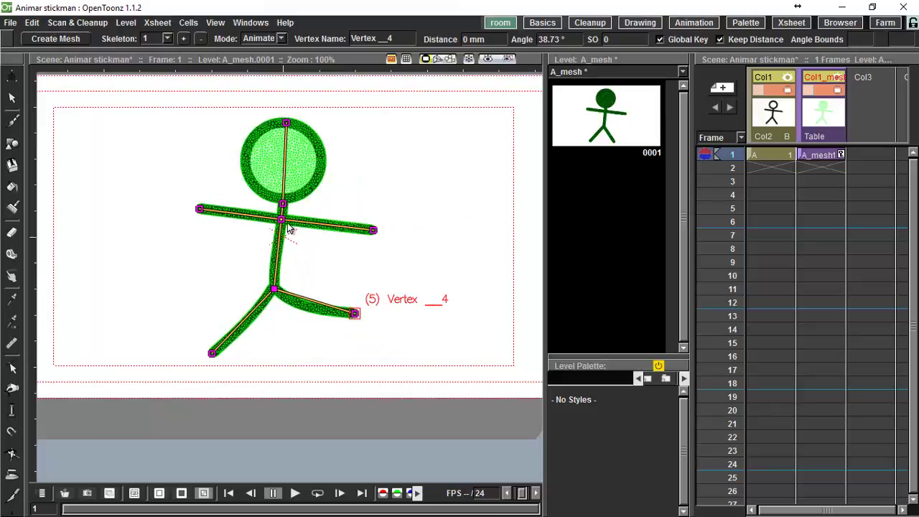
{"action": "left_click_drag", "start_coordinate": [289, 228], "coordinate": [357, 198]}
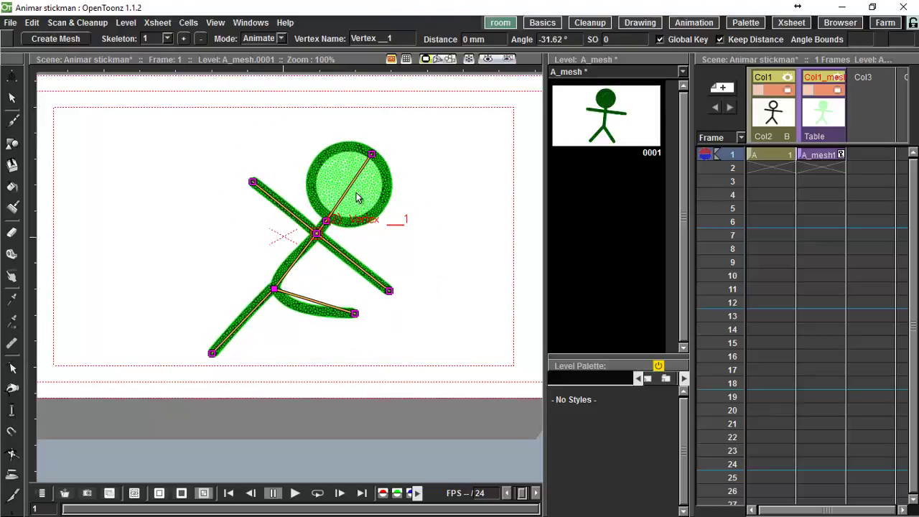
{"action": "left_click_drag", "start_coordinate": [372, 153], "coordinate": [405, 206]}
{"action": "mouse_move", "coordinate": [326, 221]}
{"action": "left_mouse_down"}
{"action": "mouse_move", "coordinate": [308, 207]}
{"action": "mouse_move", "coordinate": [314, 217]}
{"action": "left_mouse_up"}
{"action": "key", "text": "ctrl+z"}
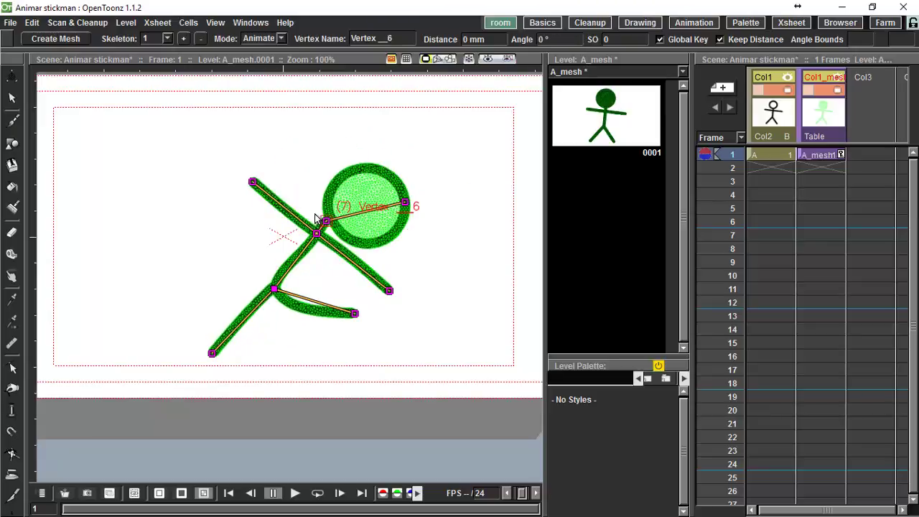
{"action": "key", "text": "ctrl+z"}
{"action": "key", "text": "ctrl+z"}
{"action": "key", "text": "ctrl+z"}
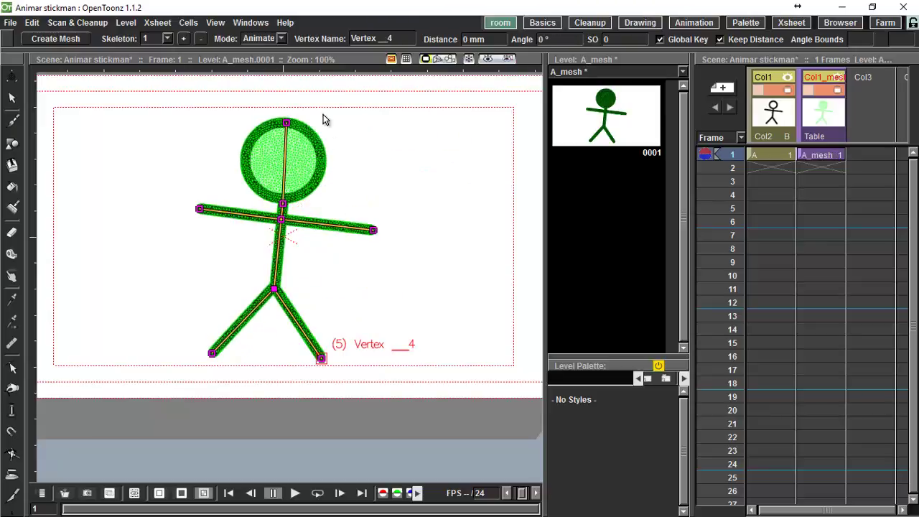
- In Build Skeleton mode, add an elbow vertex midway along each arm and a knee vertex midway along each leg
{"action": "left_click", "coordinate": [278, 39]}
{"action": "left_click", "coordinate": [262, 68]}
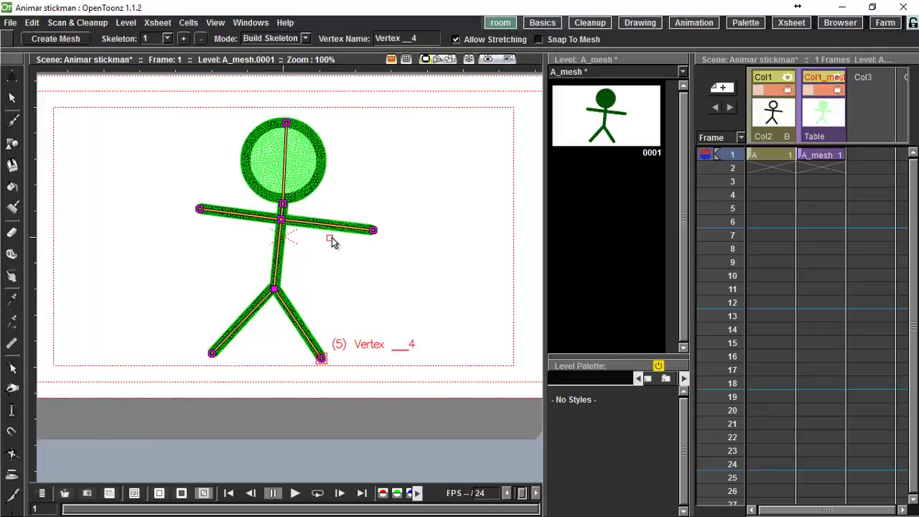
{"action": "scroll", "coordinate": [331, 237], "scroll_direction": "up", "scroll_amount": 3}
{"action": "left_click", "coordinate": [321, 216]}
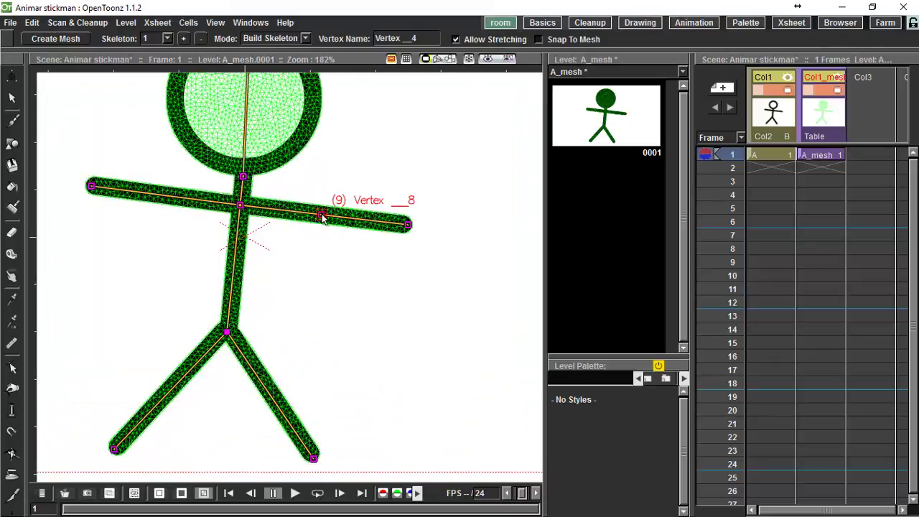
{"action": "left_click", "coordinate": [158, 196]}
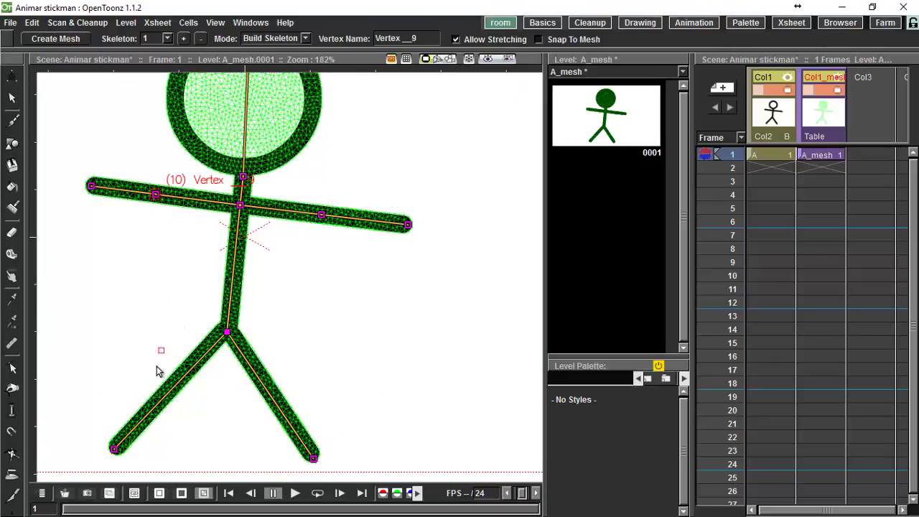
{"action": "left_click", "coordinate": [167, 394]}
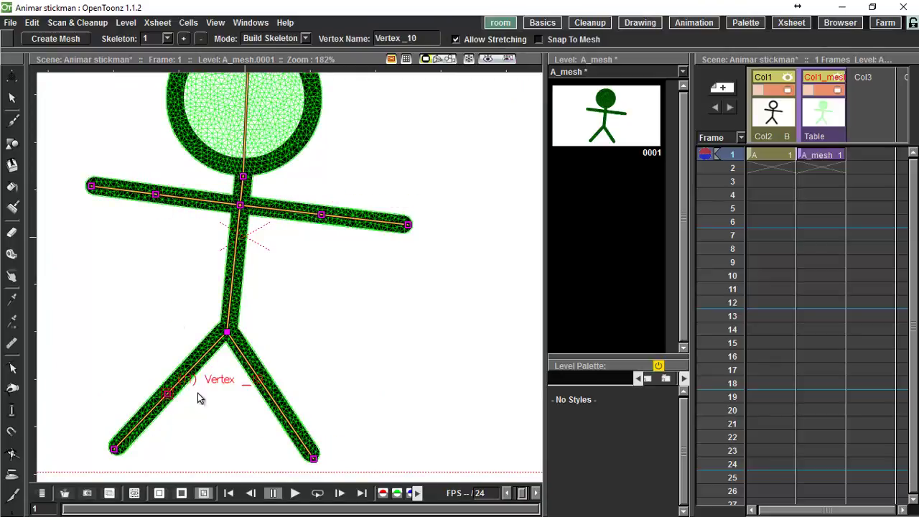
{"action": "left_click", "coordinate": [273, 404]}
{"action": "scroll", "coordinate": [232, 228], "scroll_direction": "down", "scroll_amount": 3}
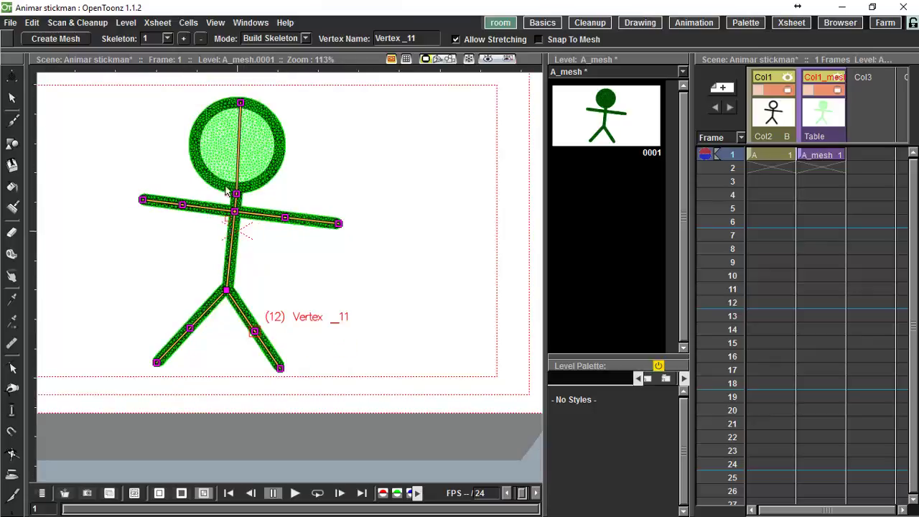
- In Animate mode, bend both arms at the elbows so the hands point upward, rotating the right forearm by about 72°
{"action": "left_click", "coordinate": [271, 39]}
{"action": "left_click", "coordinate": [257, 78]}
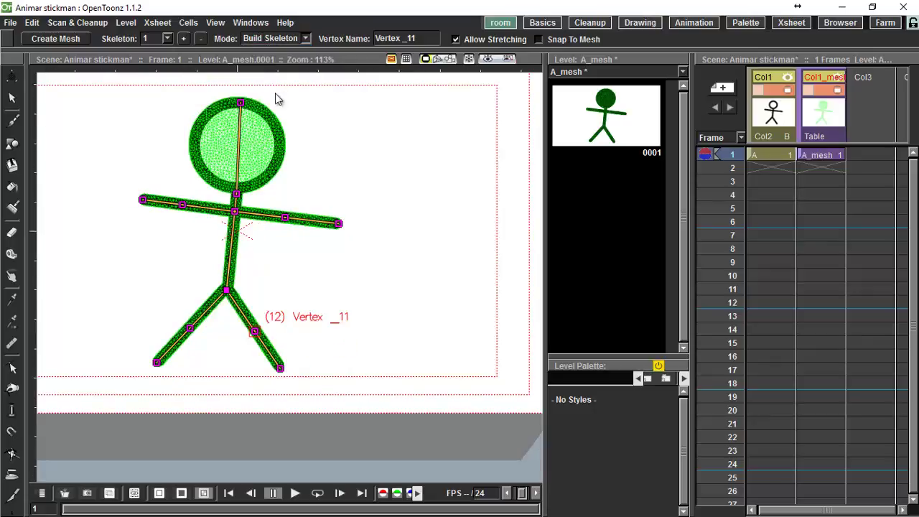
{"action": "left_click", "coordinate": [339, 224]}
{"action": "left_click_drag", "start_coordinate": [339, 224], "coordinate": [314, 167]}
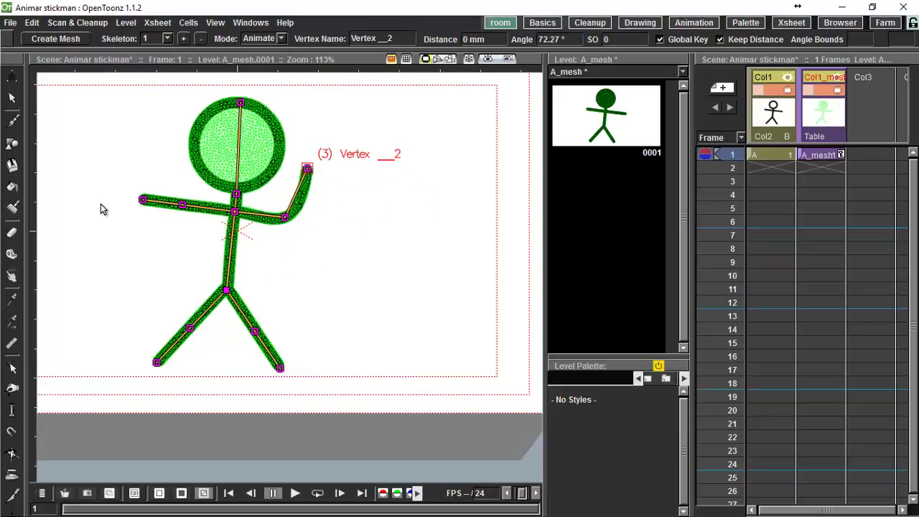
{"action": "left_click_drag", "start_coordinate": [144, 203], "coordinate": [189, 154]}
{"action": "left_click_drag", "start_coordinate": [185, 206], "coordinate": [137, 229]}
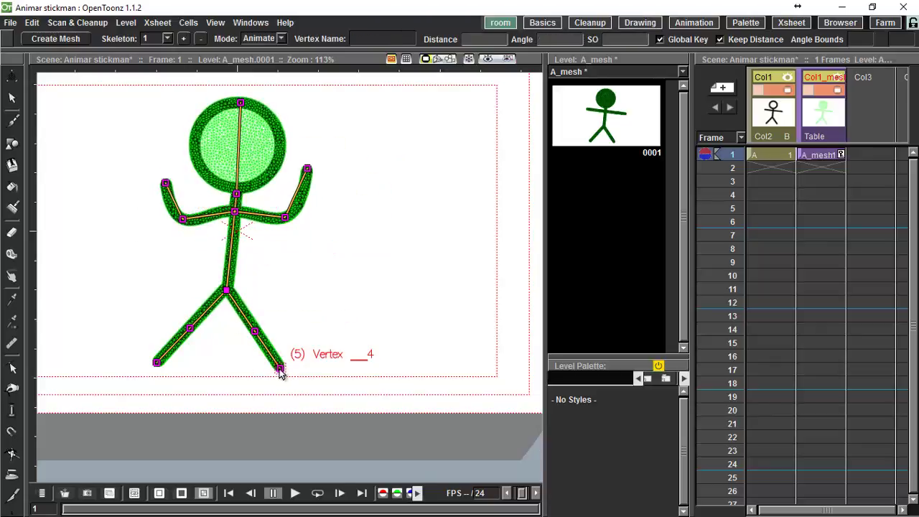
- Pose the legs in a running stride with the right knee lifted about 34°, and lower the left elbow to an angle of about 28°
{"action": "left_click_drag", "start_coordinate": [280, 369], "coordinate": [217, 357]}
{"action": "left_click_drag", "start_coordinate": [255, 332], "coordinate": [286, 313]}
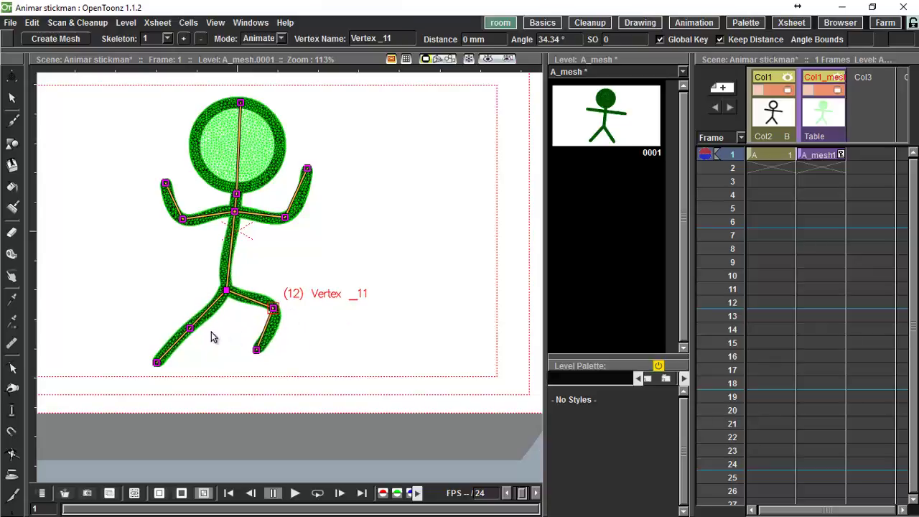
{"action": "left_click", "coordinate": [146, 359]}
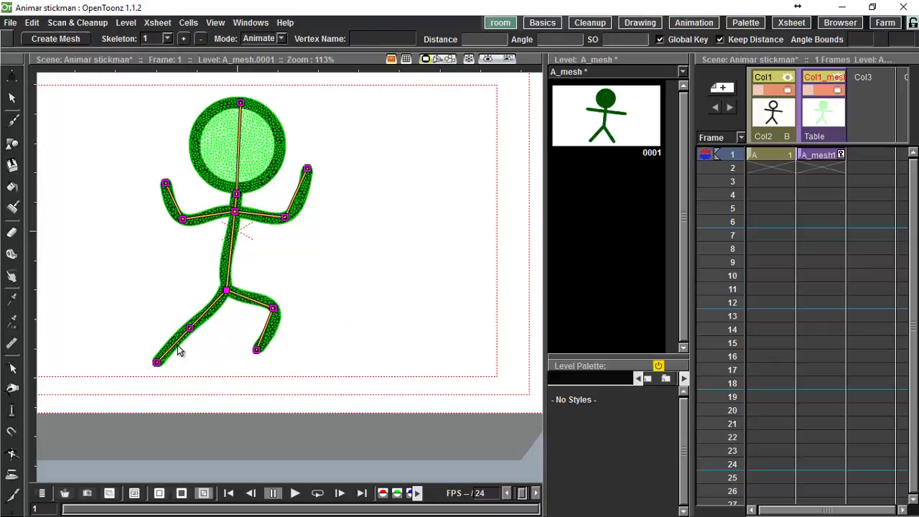
{"action": "left_click_drag", "start_coordinate": [187, 330], "coordinate": [199, 336]}
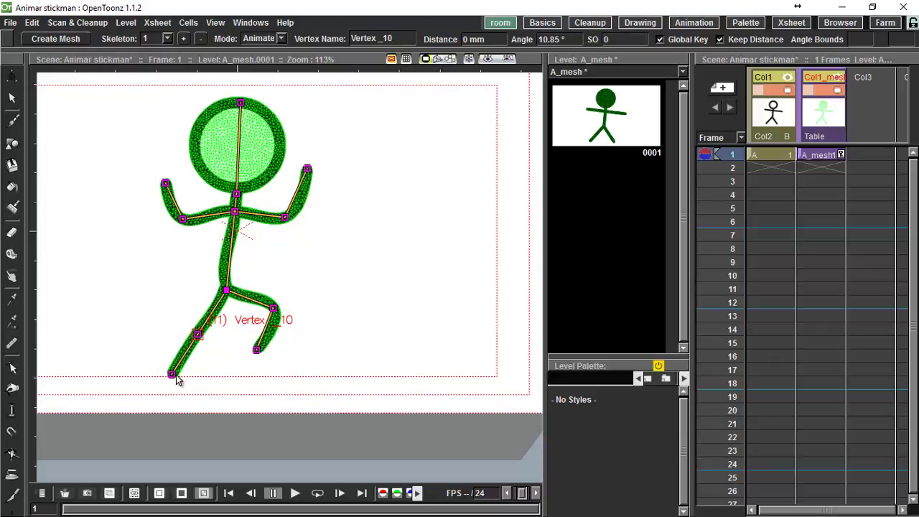
{"action": "left_click_drag", "start_coordinate": [177, 378], "coordinate": [154, 363]}
{"action": "left_click", "coordinate": [201, 339]}
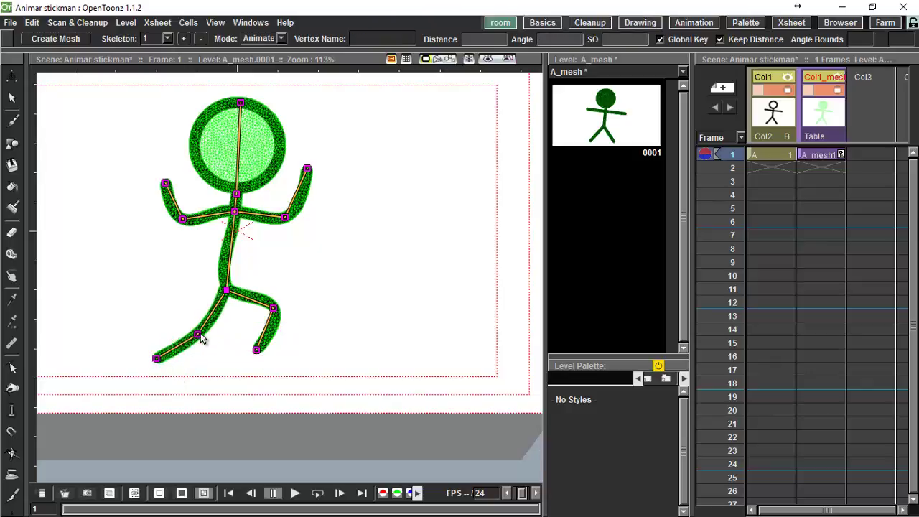
{"action": "left_click_drag", "start_coordinate": [196, 334], "coordinate": [156, 361]}
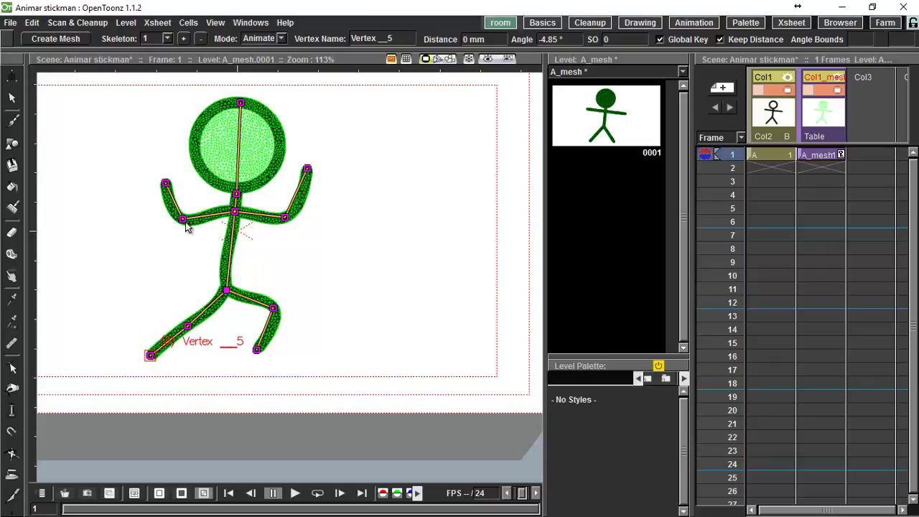
{"action": "mouse_move", "coordinate": [185, 222]}
{"action": "left_mouse_down"}
{"action": "mouse_move", "coordinate": [198, 236]}
{"action": "mouse_move", "coordinate": [185, 230]}
{"action": "left_mouse_up"}
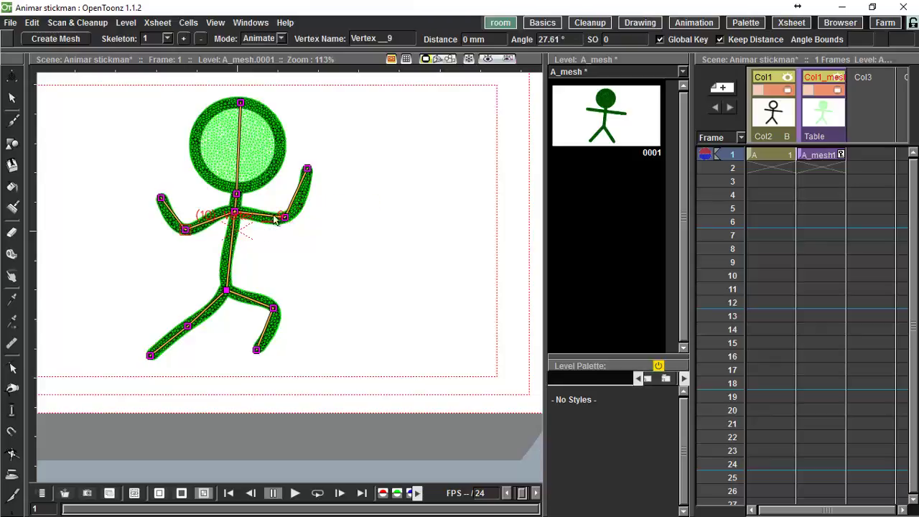
- In Paint Rigid mode, paint the entire stickman mesh as Rigid with a brush thickness of about 62.29
{"action": "left_click", "coordinate": [267, 40]}
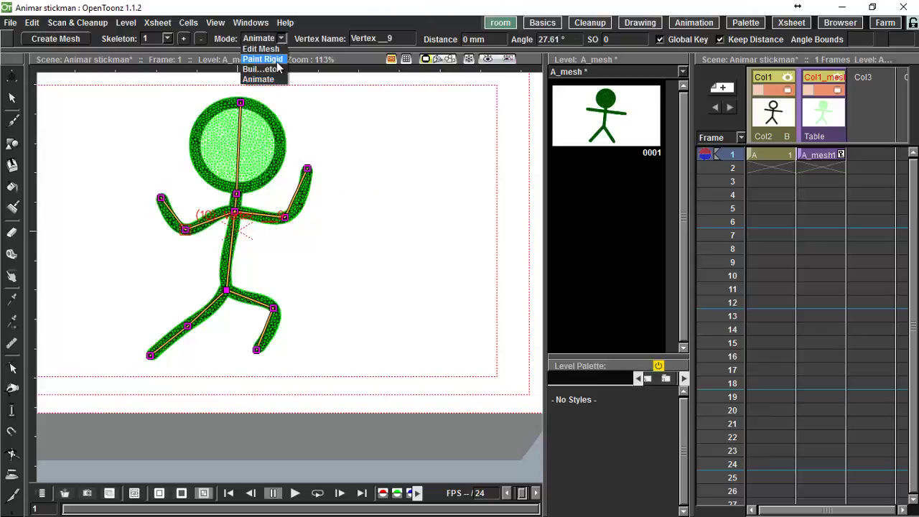
{"action": "left_click", "coordinate": [271, 59]}
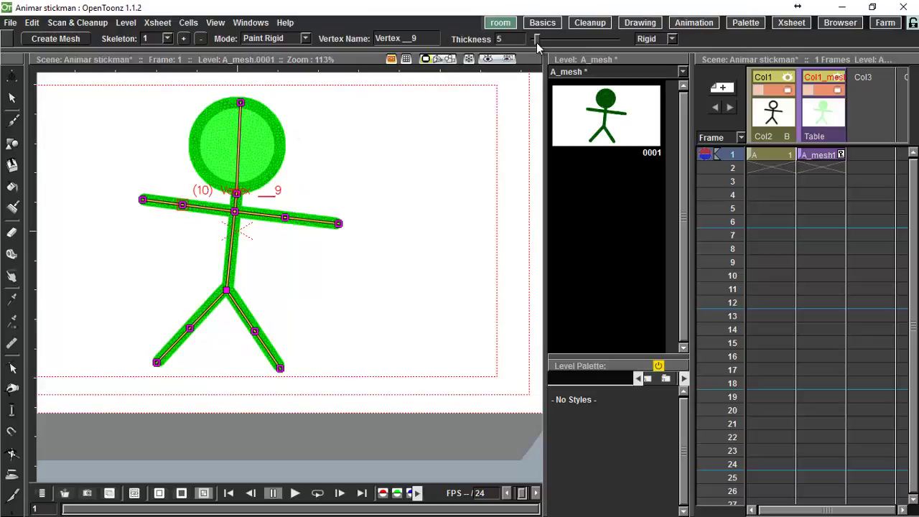
{"action": "left_click_drag", "start_coordinate": [537, 41], "coordinate": [555, 41]}
{"action": "left_click", "coordinate": [644, 39]}
{"action": "left_click", "coordinate": [650, 57]}
{"action": "left_click_drag", "start_coordinate": [562, 45], "coordinate": [585, 41]}
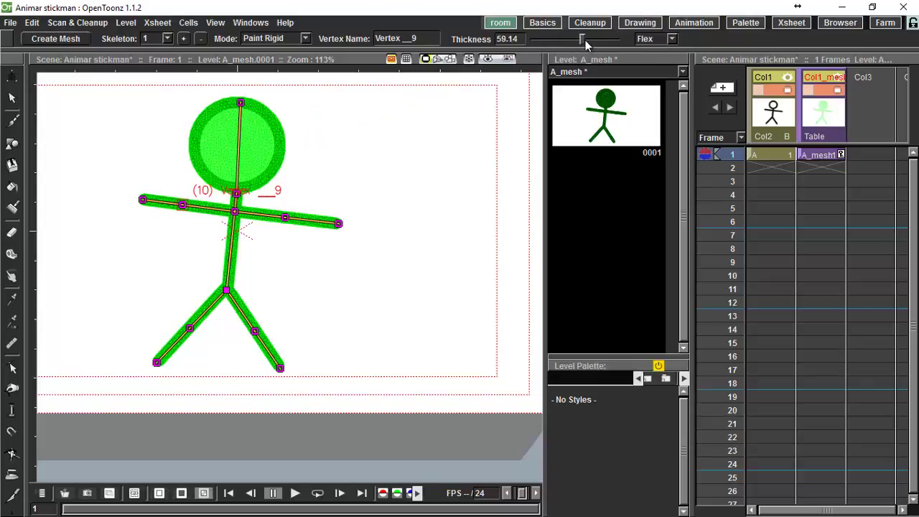
{"action": "left_click", "coordinate": [656, 38]}
{"action": "left_click", "coordinate": [657, 49]}
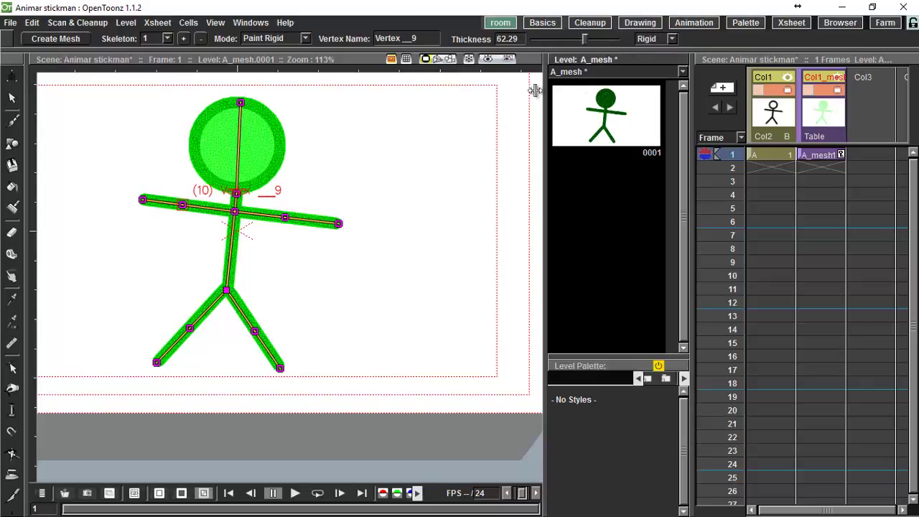
{"action": "left_click_drag", "start_coordinate": [230, 134], "coordinate": [267, 92]}
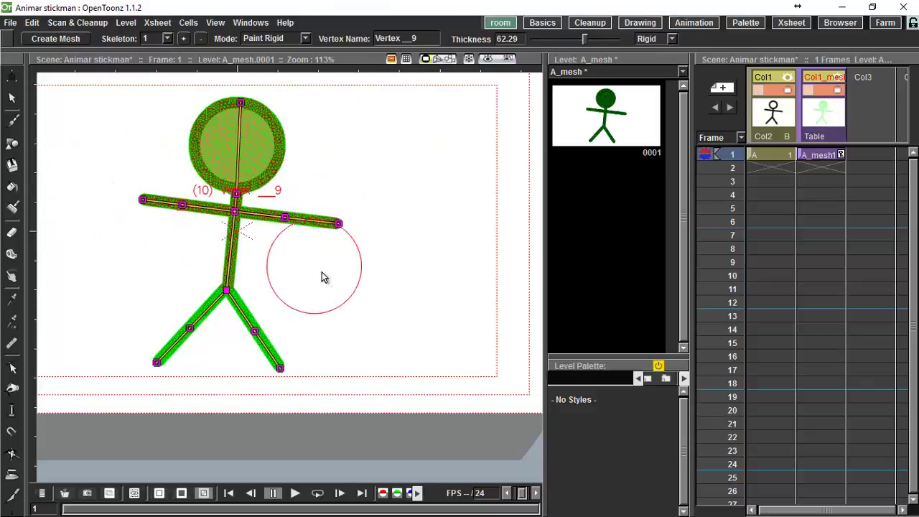
{"action": "left_click_drag", "start_coordinate": [322, 278], "coordinate": [404, 438]}
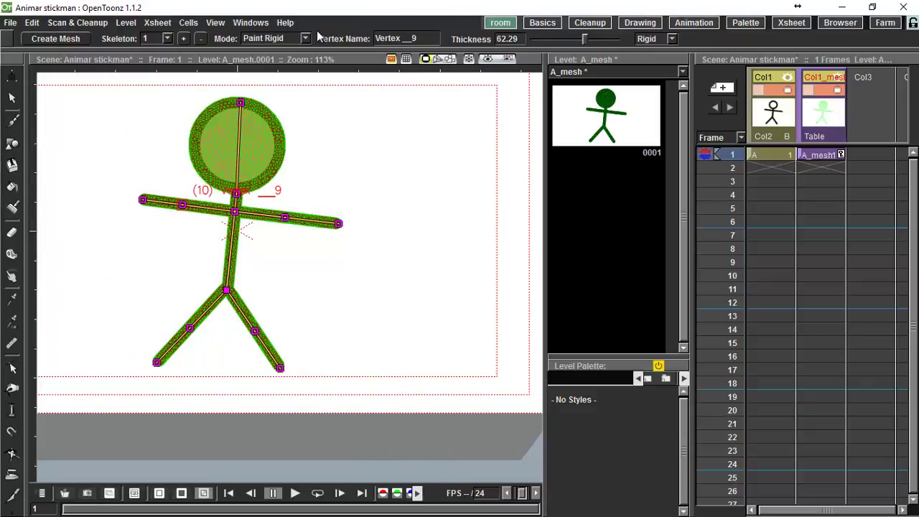
- Return to Animate mode and extend the right forearm outward, setting its elbow vertex to an angle of about -2°
{"action": "left_click", "coordinate": [294, 38]}
{"action": "left_click", "coordinate": [290, 79]}
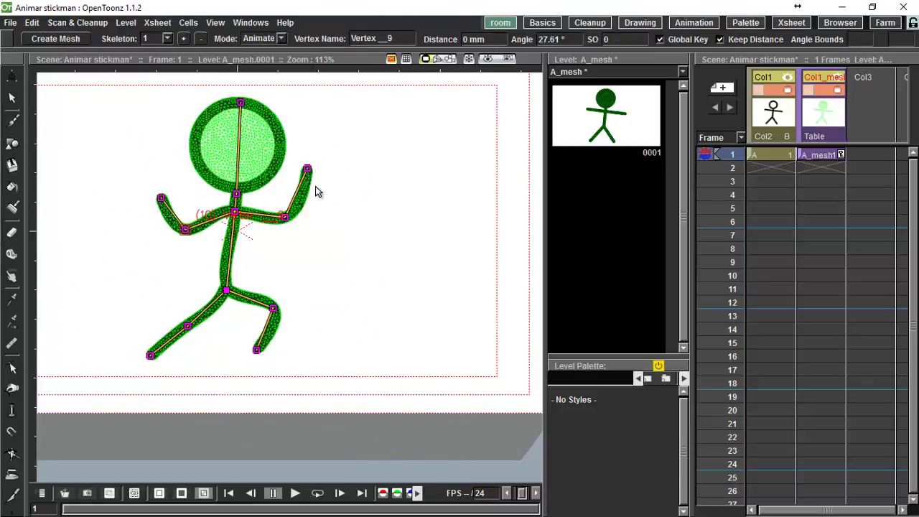
{"action": "left_click_drag", "start_coordinate": [307, 169], "coordinate": [334, 190]}
{"action": "mouse_move", "coordinate": [283, 221]}
{"action": "left_mouse_down"}
{"action": "mouse_move", "coordinate": [258, 274]}
{"action": "mouse_move", "coordinate": [272, 251]}
{"action": "mouse_move", "coordinate": [267, 178]}
{"action": "mouse_move", "coordinate": [241, 163]}
{"action": "mouse_move", "coordinate": [344, 307]}
{"action": "mouse_move", "coordinate": [372, 237]}
{"action": "mouse_move", "coordinate": [363, 216]}
{"action": "left_mouse_up"}
- In Paint Rigid mode, paint both elbow joints of the stickman mesh as Flex with a brush thickness of about 9.64
{"action": "left_click", "coordinate": [266, 38]}
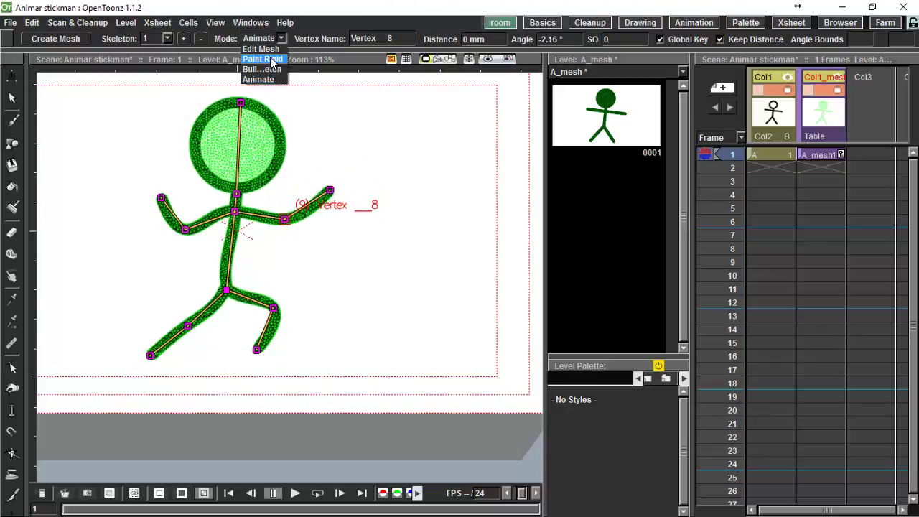
{"action": "left_click", "coordinate": [272, 59]}
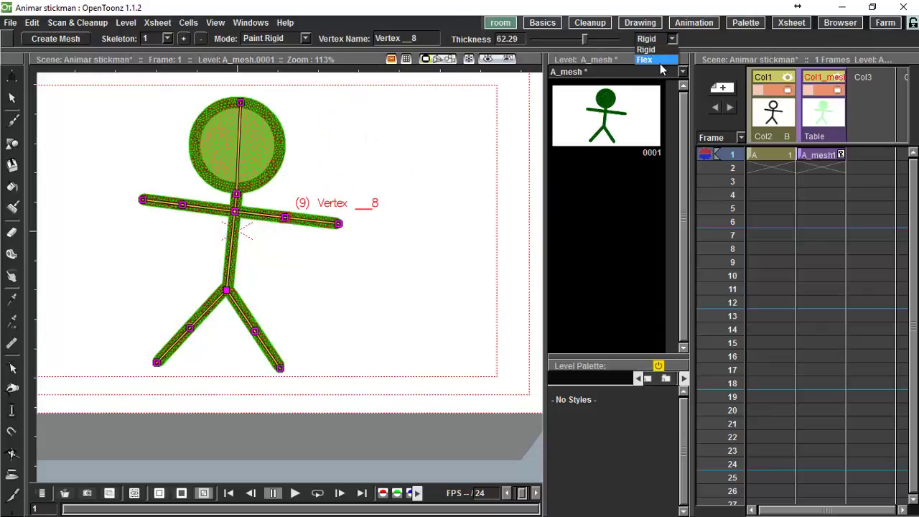
{"action": "left_click", "coordinate": [660, 61]}
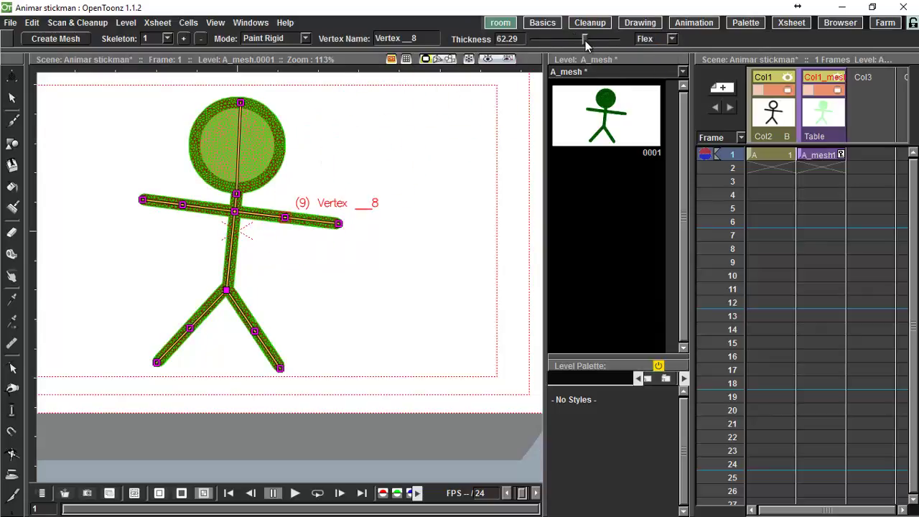
{"action": "left_click_drag", "start_coordinate": [566, 52], "coordinate": [547, 56]}
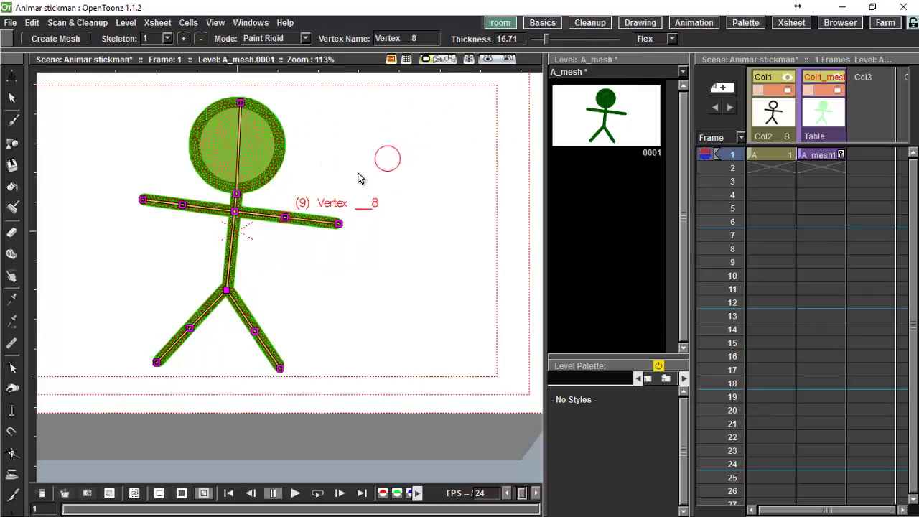
{"action": "scroll", "coordinate": [277, 224], "scroll_direction": "up", "scroll_amount": 5}
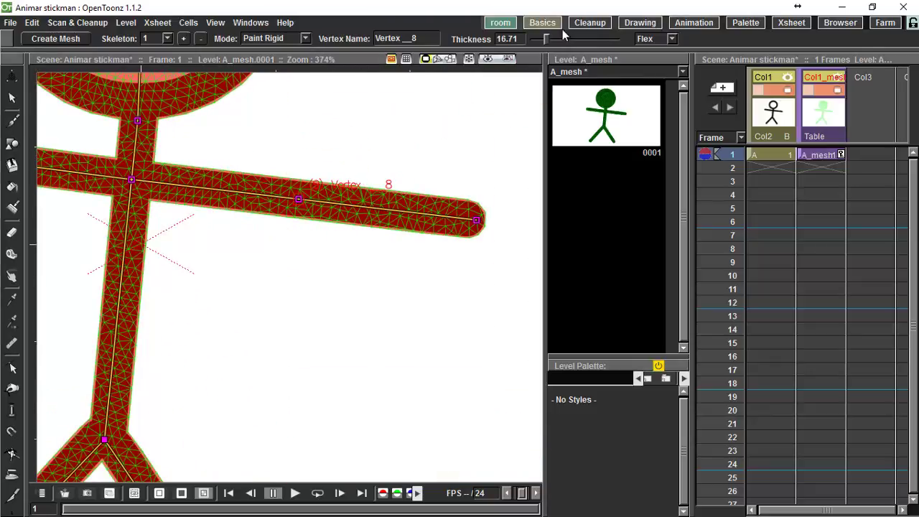
{"action": "mouse_move", "coordinate": [544, 38]}
{"action": "left_mouse_down"}
{"action": "mouse_move", "coordinate": [535, 38]}
{"action": "mouse_move", "coordinate": [547, 46]}
{"action": "mouse_move", "coordinate": [540, 40]}
{"action": "left_mouse_up"}
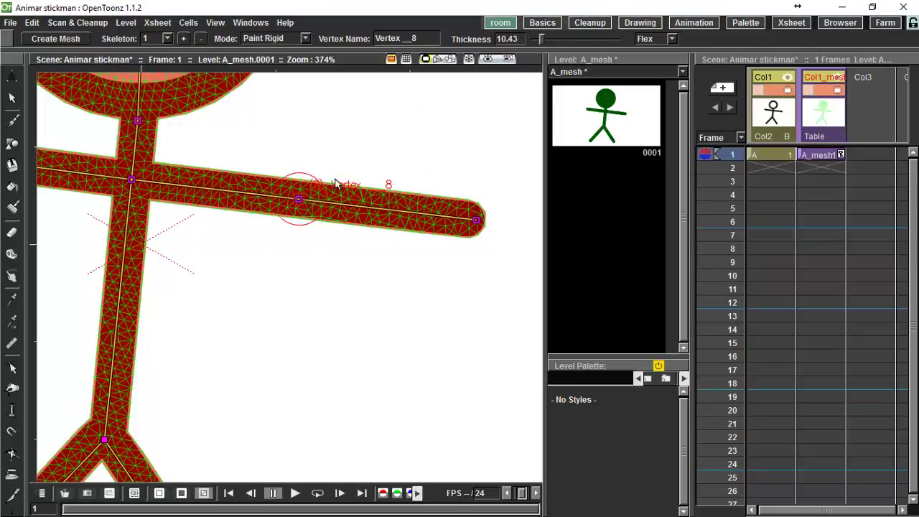
{"action": "left_click_drag", "start_coordinate": [540, 42], "coordinate": [534, 40]}
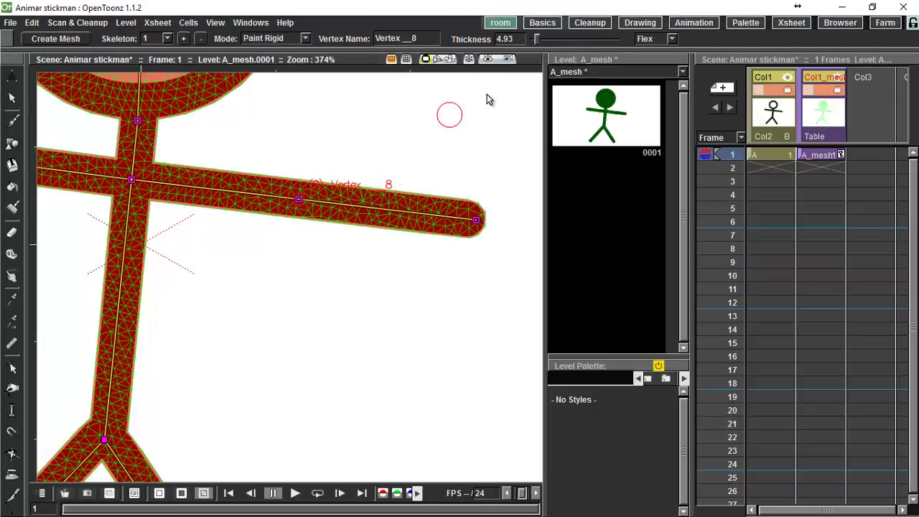
{"action": "left_click_drag", "start_coordinate": [538, 42], "coordinate": [539, 43]}
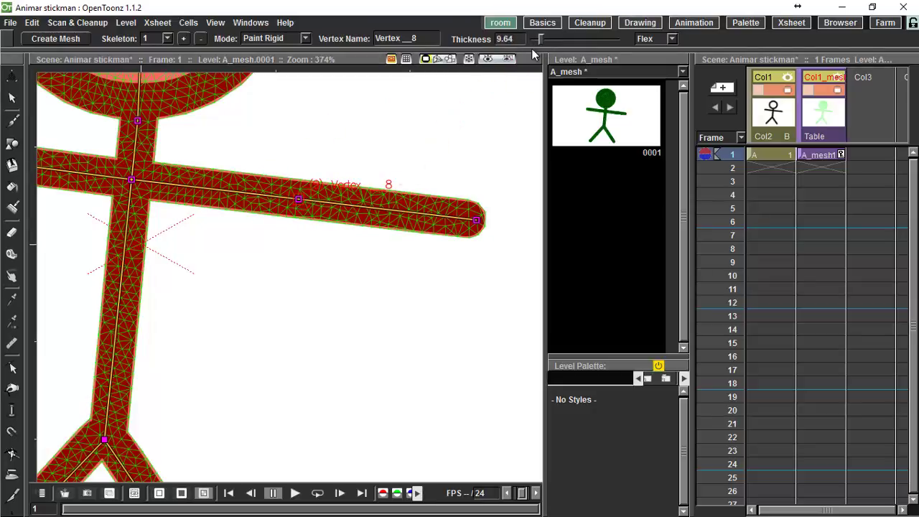
{"action": "left_click", "coordinate": [299, 205]}
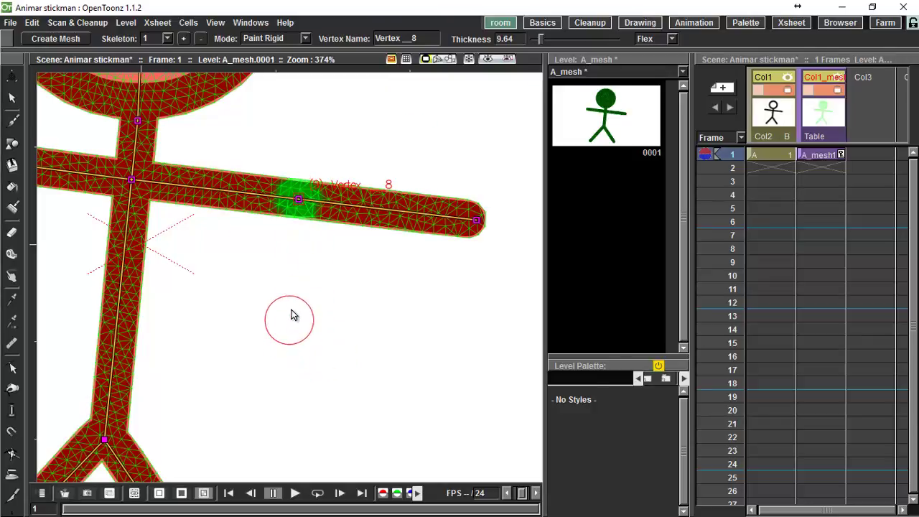
{"action": "left_click", "coordinate": [286, 261]}
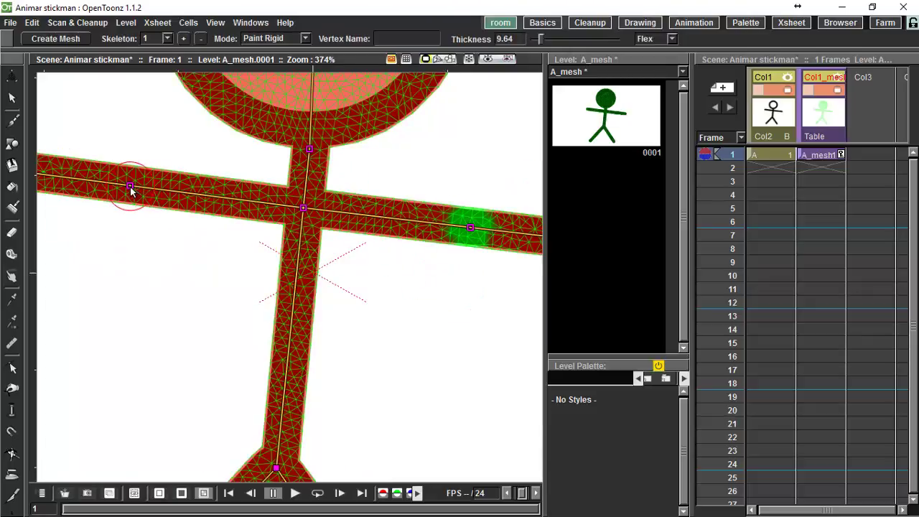
{"action": "left_click", "coordinate": [130, 189]}
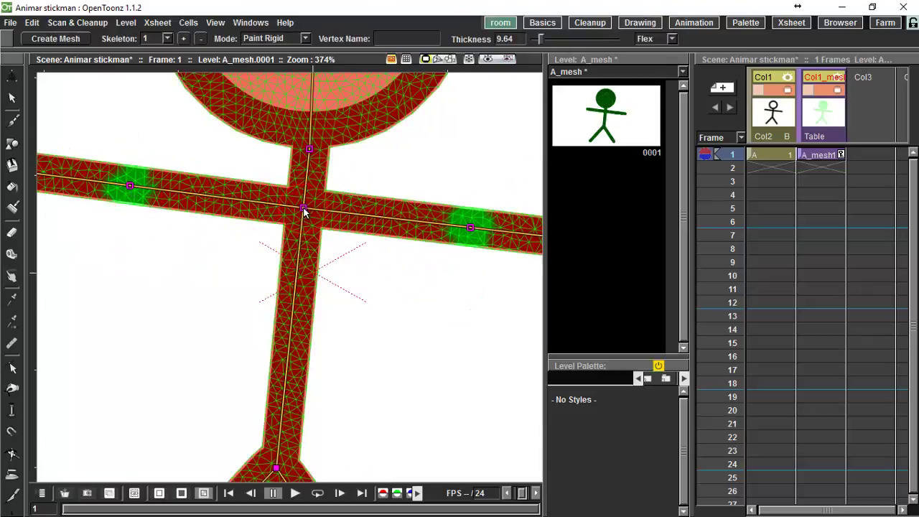
- Paint both knee joints and the neck joint at the base of the head as Flex with the same brush
{"action": "scroll", "coordinate": [311, 268], "scroll_direction": "down", "scroll_amount": 7}
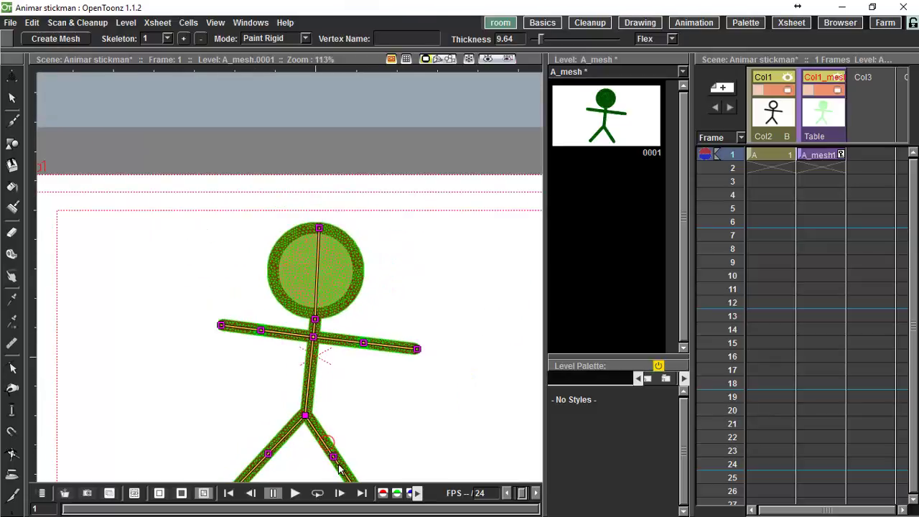
{"action": "scroll", "coordinate": [333, 460], "scroll_direction": "up", "scroll_amount": 3}
{"action": "left_click", "coordinate": [331, 457]}
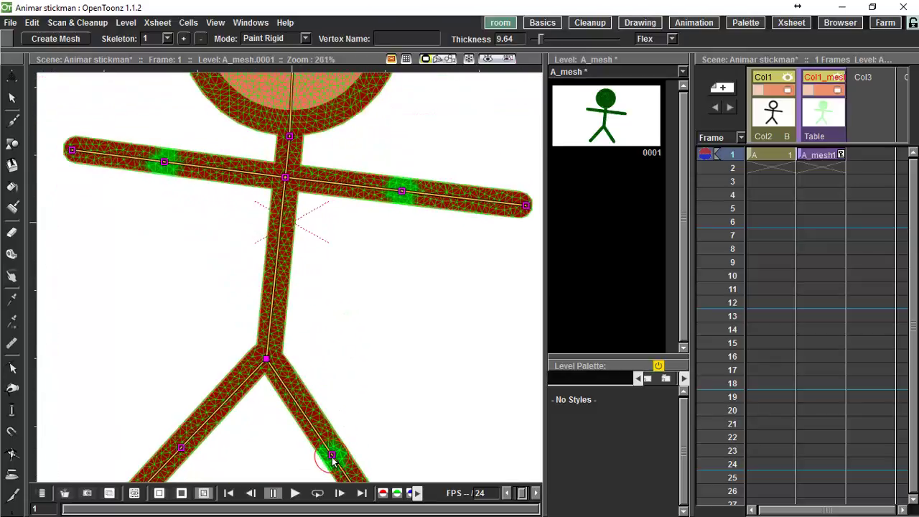
{"action": "left_click", "coordinate": [181, 448]}
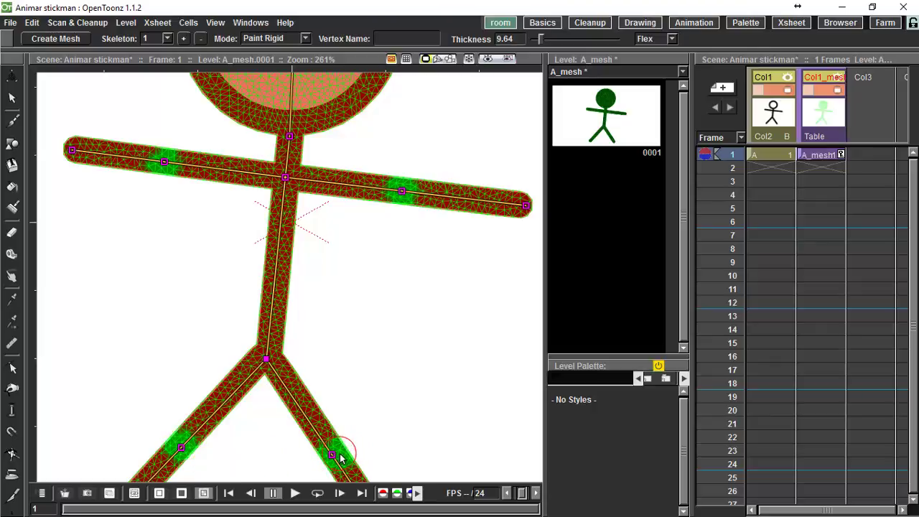
{"action": "scroll", "coordinate": [341, 459], "scroll_direction": "down", "scroll_amount": 3}
{"action": "scroll", "coordinate": [269, 113], "scroll_direction": "up", "scroll_amount": 3}
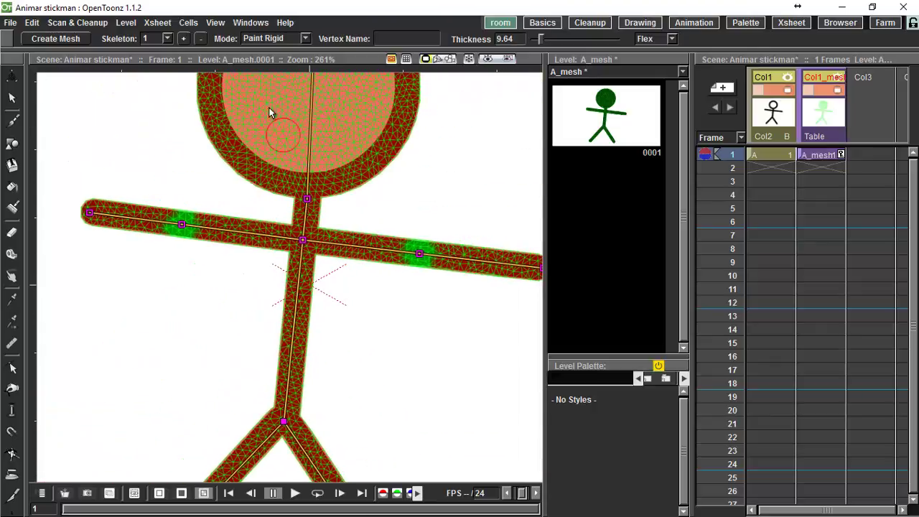
{"action": "left_click", "coordinate": [307, 205]}
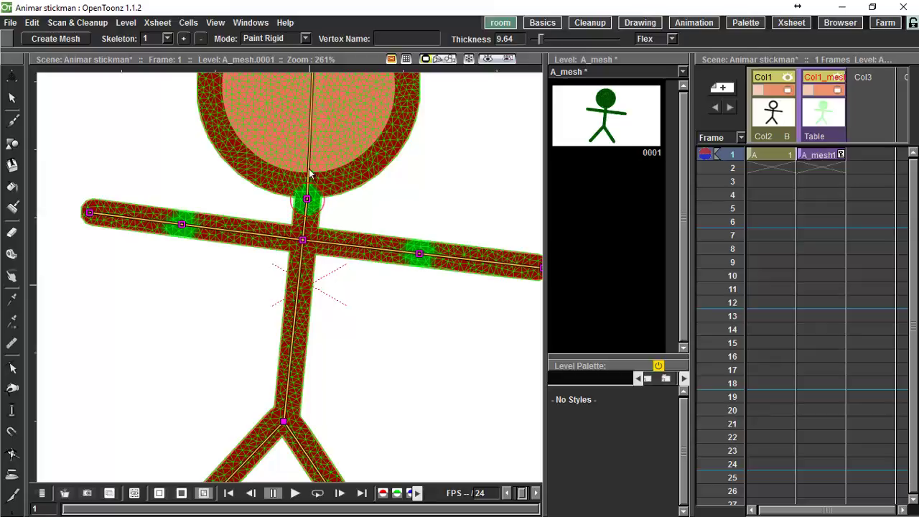
- In Animate mode, lower the left forearm to about -46°, and clear the mesh column's keyframe at frame 1 to reset the pose
{"action": "left_click", "coordinate": [273, 38]}
{"action": "left_click", "coordinate": [271, 79]}
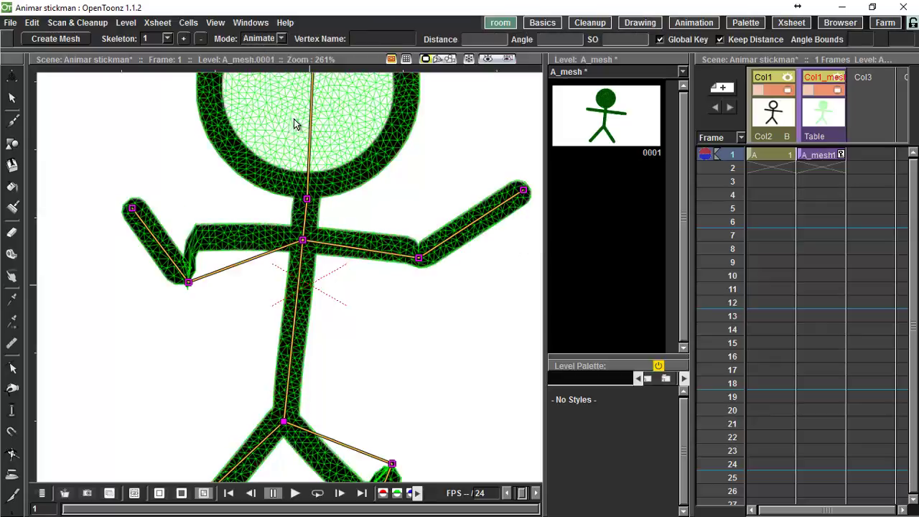
{"action": "scroll", "coordinate": [363, 251], "scroll_direction": "down", "scroll_amount": 2}
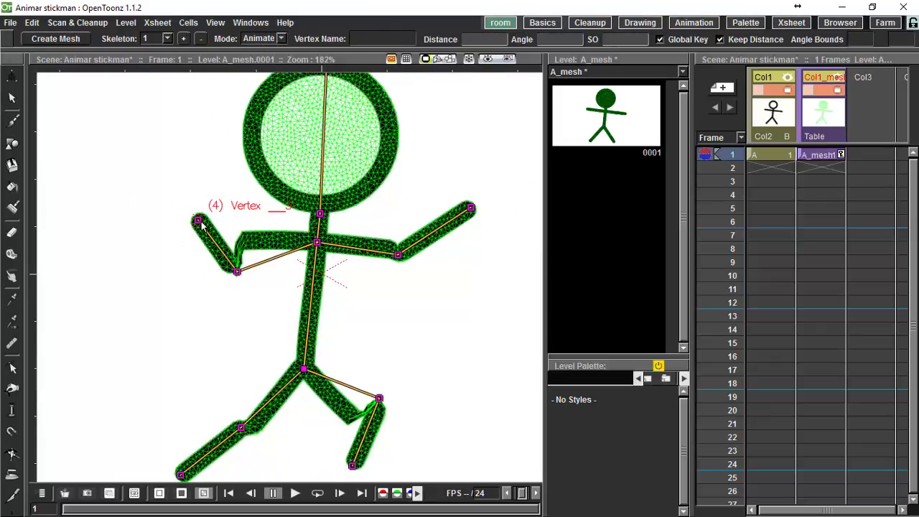
{"action": "left_click_drag", "start_coordinate": [198, 220], "coordinate": [178, 244]}
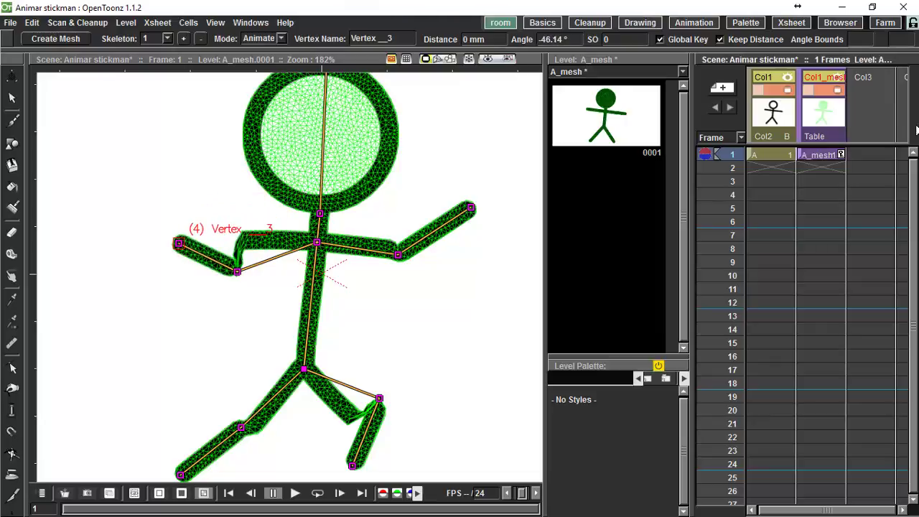
{"action": "left_click", "coordinate": [841, 156]}
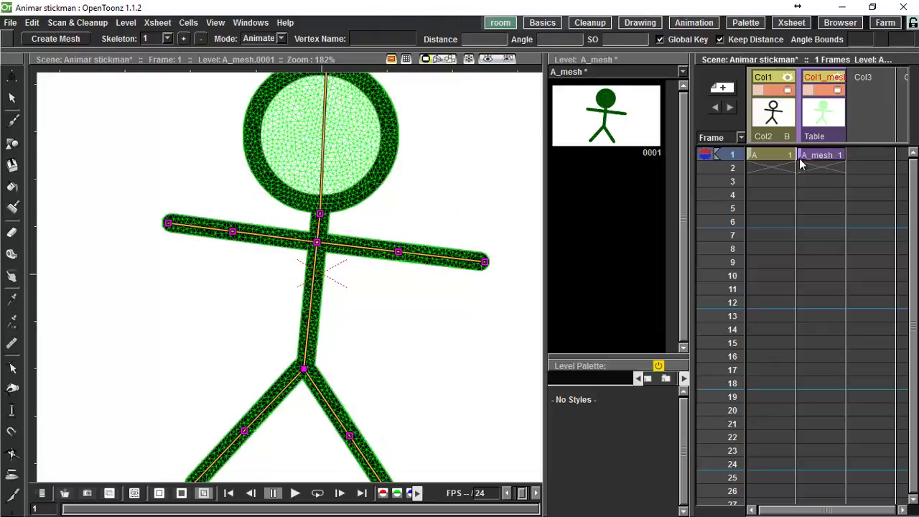
- Bend both forearms upward at the elbows so the hands sit beside the head
{"action": "left_click_drag", "start_coordinate": [486, 262], "coordinate": [402, 166]}
{"action": "left_click", "coordinate": [446, 218]}
{"action": "left_click_drag", "start_coordinate": [178, 224], "coordinate": [241, 174]}
- Try lowering both elbows, rotating the right one to about -40°, and undo these elbow moves
{"action": "left_click_drag", "start_coordinate": [235, 234], "coordinate": [199, 191]}
{"action": "left_click_drag", "start_coordinate": [400, 253], "coordinate": [393, 329]}
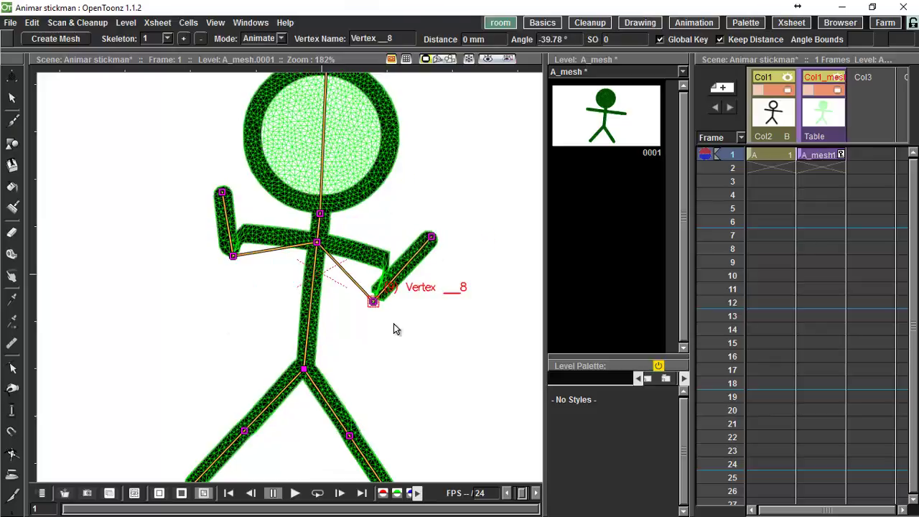
{"action": "key", "text": "ctrl+z"}
{"action": "key", "text": "ctrl+z"}
{"action": "key", "text": "ctrl+z"}
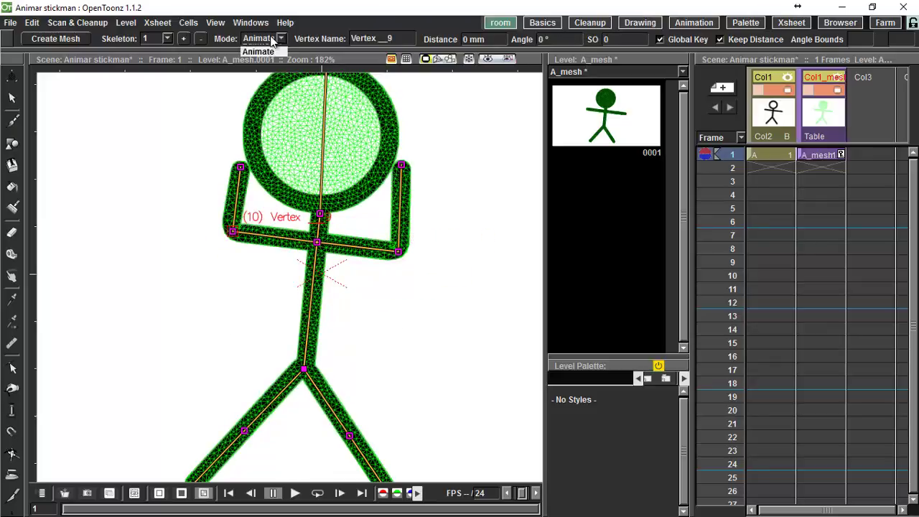
- Switch to Paint Rigid mode and paint the shoulder joint where the arms meet the torso as Flex
{"action": "left_click", "coordinate": [273, 38]}
{"action": "left_click", "coordinate": [256, 57]}
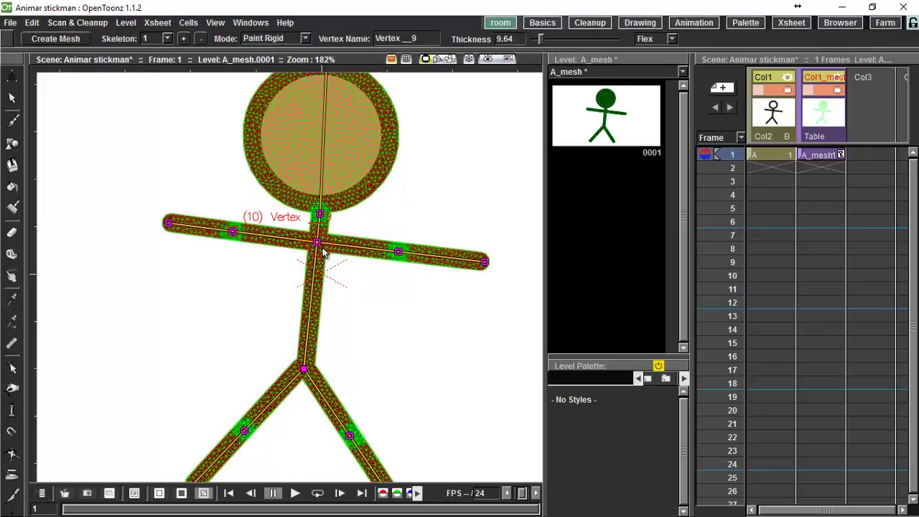
{"action": "scroll", "coordinate": [323, 251], "scroll_direction": "up", "scroll_amount": 2}
{"action": "left_click", "coordinate": [309, 243]}
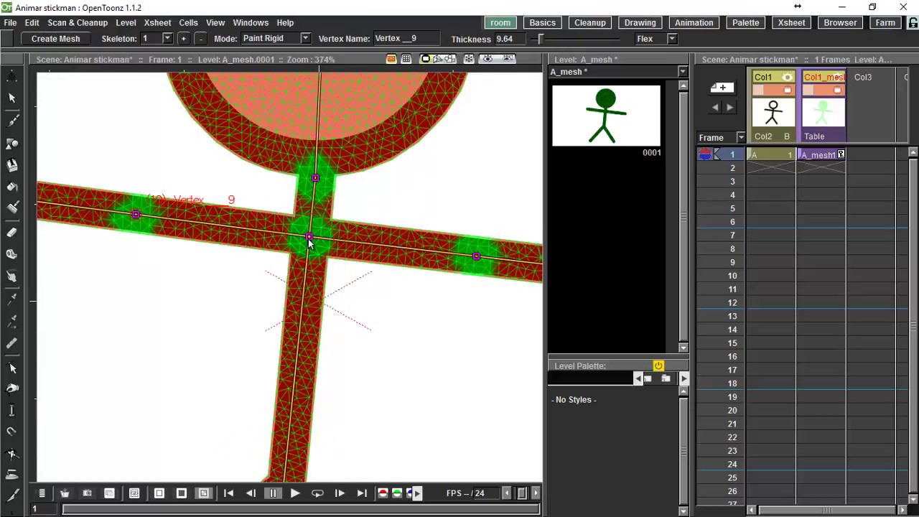
- Return to Animate mode and try moving the right elbow to test how the shoulder joint bends
{"action": "left_click", "coordinate": [251, 38]}
{"action": "left_click", "coordinate": [259, 78]}
{"action": "scroll", "coordinate": [444, 220], "scroll_direction": "down", "scroll_amount": 3}
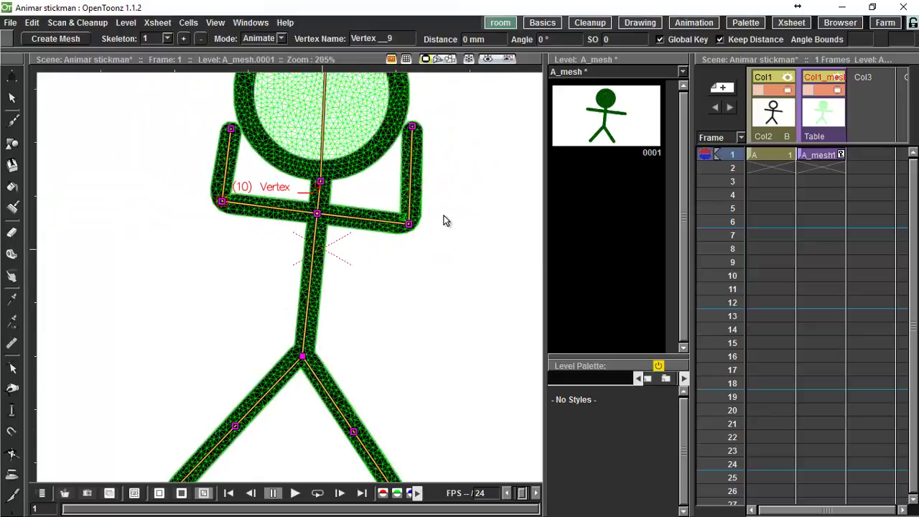
{"action": "mouse_move", "coordinate": [410, 226]}
{"action": "left_mouse_down"}
{"action": "mouse_move", "coordinate": [402, 281]}
{"action": "mouse_move", "coordinate": [384, 291]}
{"action": "mouse_move", "coordinate": [413, 205]}
{"action": "mouse_move", "coordinate": [339, 153]}
{"action": "mouse_move", "coordinate": [410, 281]}
{"action": "mouse_move", "coordinate": [435, 267]}
{"action": "mouse_move", "coordinate": [427, 230]}
{"action": "left_mouse_up"}
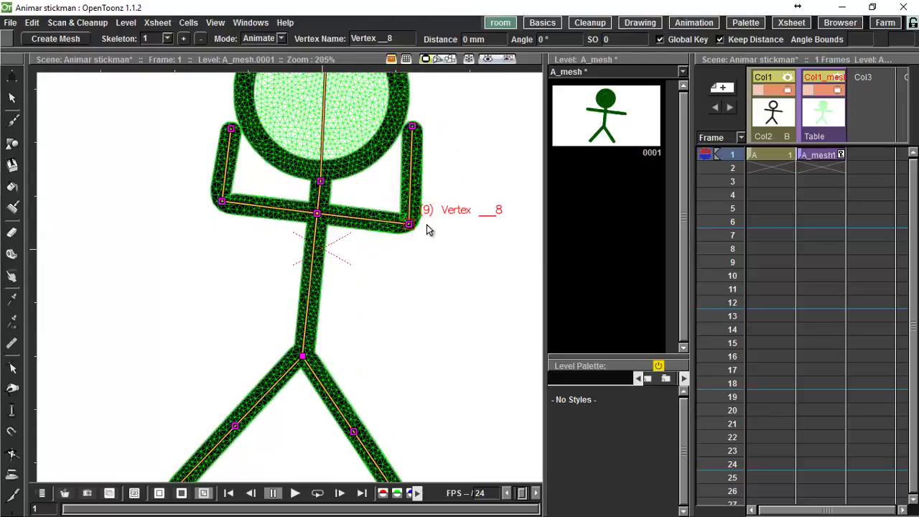
- In Paint Rigid mode, paint a Flex strip along both upper arms from elbow to elbow with a brush thickness of about 4.14
{"action": "left_click", "coordinate": [281, 39]}
{"action": "left_click", "coordinate": [260, 58]}
{"action": "scroll", "coordinate": [287, 180], "scroll_direction": "up", "scroll_amount": 4}
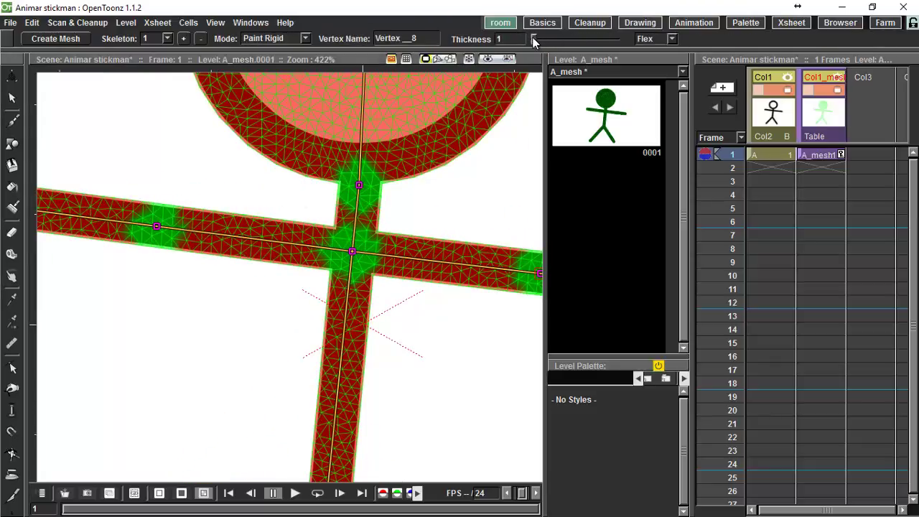
{"action": "left_click_drag", "start_coordinate": [535, 39], "coordinate": [536, 37]}
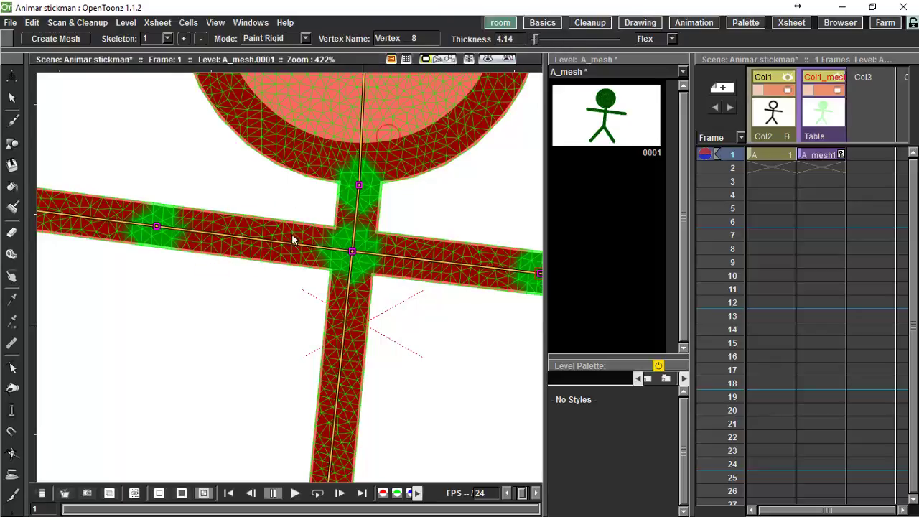
{"action": "mouse_move", "coordinate": [187, 235]}
{"action": "left_mouse_down"}
{"action": "mouse_move", "coordinate": [378, 264]}
{"action": "mouse_move", "coordinate": [517, 276]}
{"action": "left_mouse_up"}
{"action": "scroll", "coordinate": [318, 273], "scroll_direction": "down", "scroll_amount": 5}
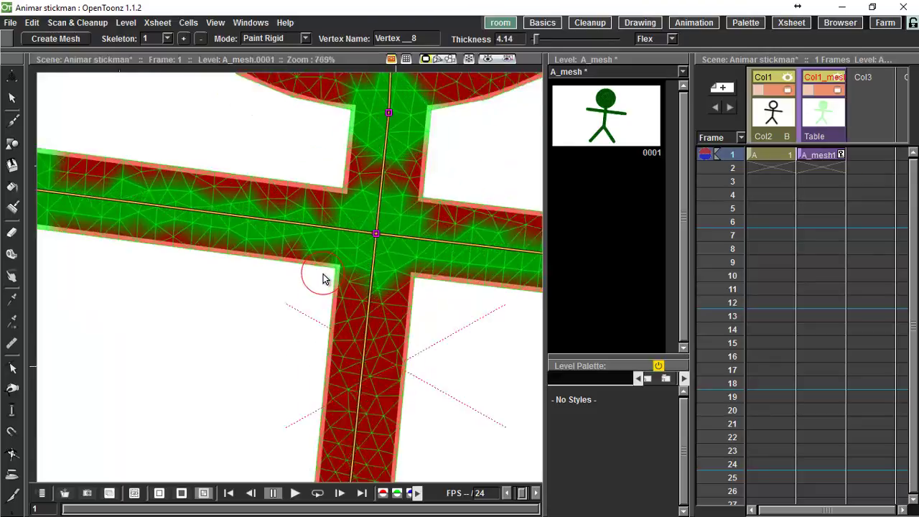
- In Animate mode, rotate the left upper arm from the shoulder, setting its elbow vertex to an angle of about 9.41°
{"action": "left_click", "coordinate": [275, 38]}
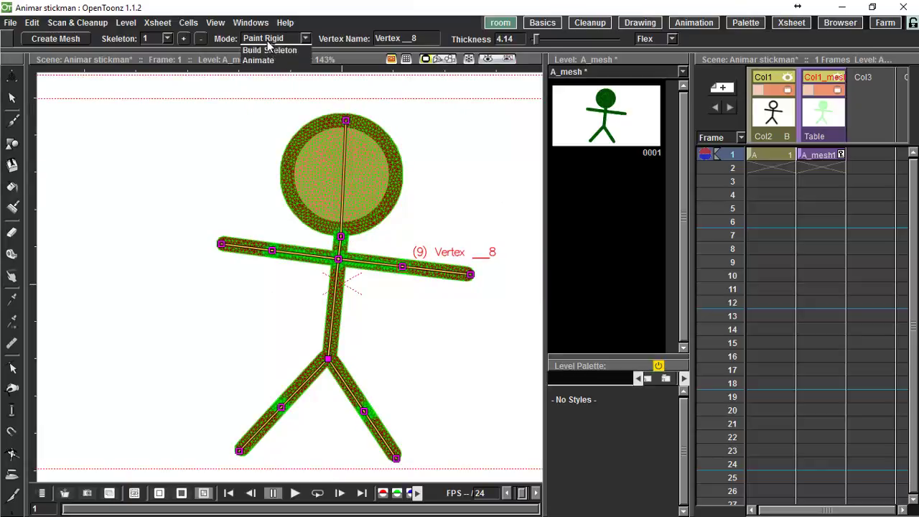
{"action": "left_click", "coordinate": [259, 54]}
{"action": "left_click_drag", "start_coordinate": [270, 255], "coordinate": [285, 191]}
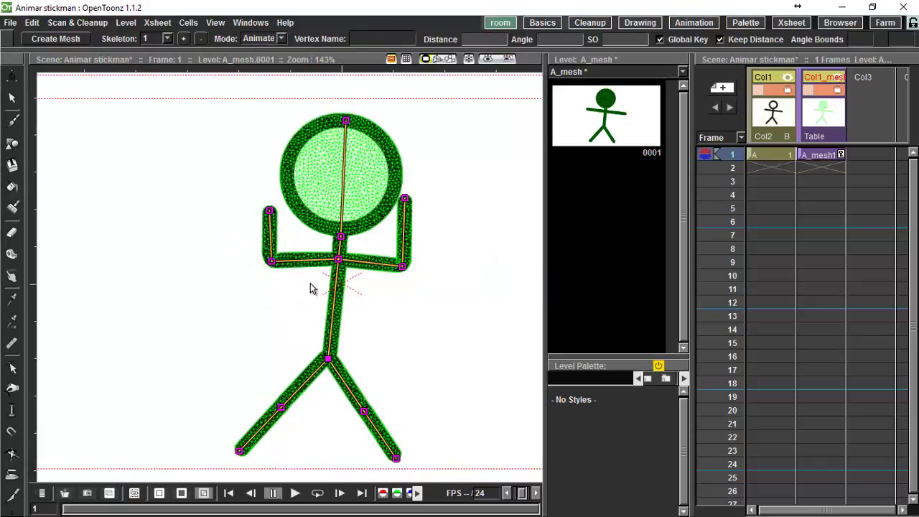
{"action": "left_click_drag", "start_coordinate": [275, 271], "coordinate": [222, 172]}
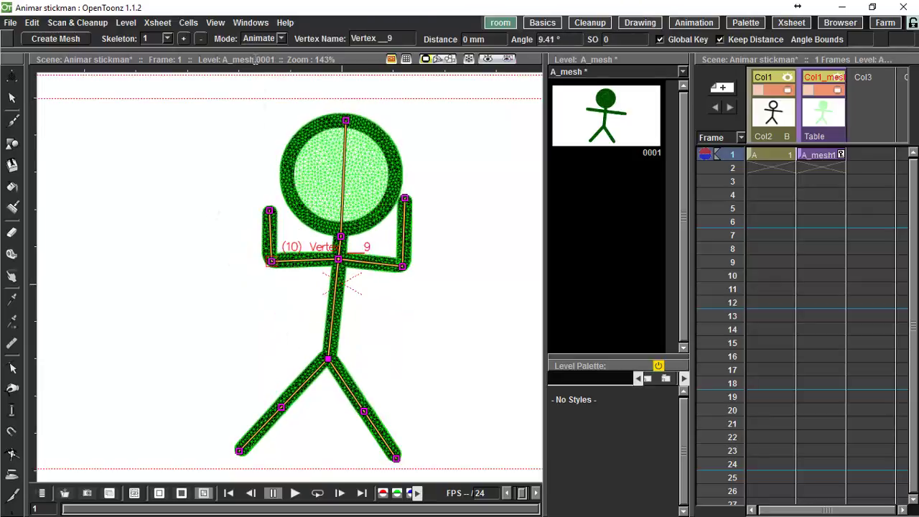
- Switch to Paint Rigid mode and fill the remaining rigid areas of the left upper arm up to the neck as Flex
{"action": "left_click", "coordinate": [265, 38]}
{"action": "left_click", "coordinate": [263, 60]}
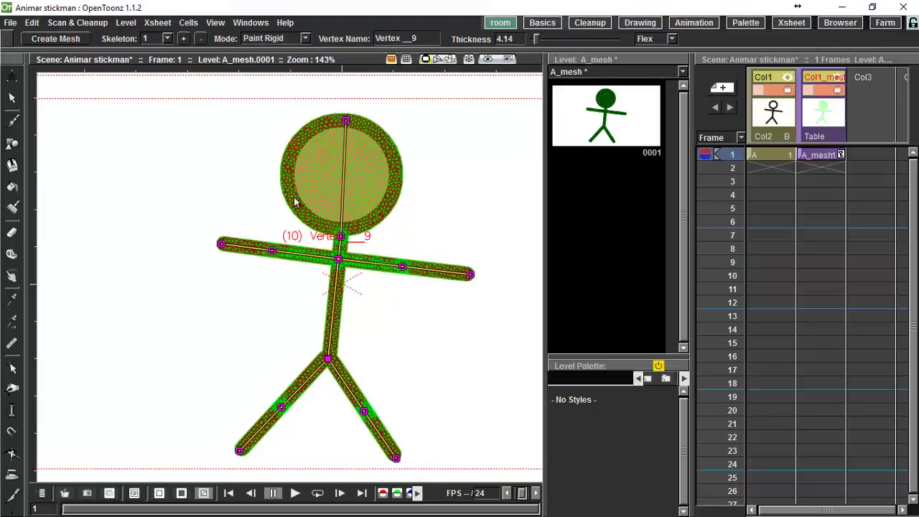
{"action": "scroll", "coordinate": [304, 243], "scroll_direction": "up", "scroll_amount": 4}
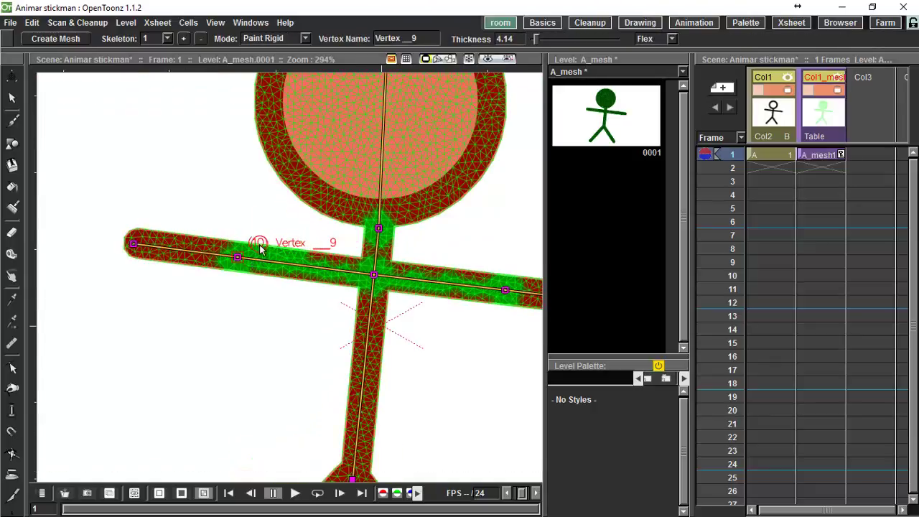
{"action": "mouse_move", "coordinate": [253, 273]}
{"action": "left_mouse_down"}
{"action": "mouse_move", "coordinate": [387, 282]}
{"action": "mouse_move", "coordinate": [331, 284]}
{"action": "mouse_move", "coordinate": [353, 281]}
{"action": "mouse_move", "coordinate": [296, 264]}
{"action": "mouse_move", "coordinate": [337, 252]}
{"action": "mouse_move", "coordinate": [365, 263]}
{"action": "left_mouse_up"}
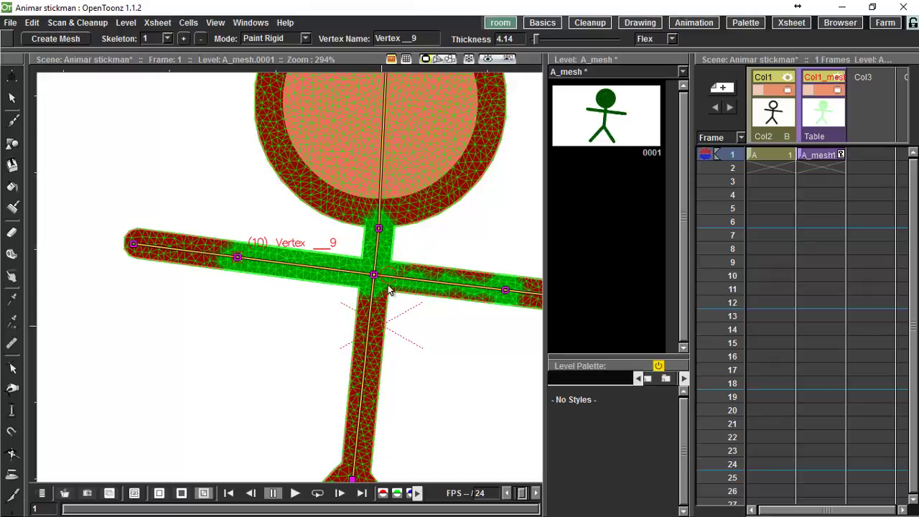
- Fill the remaining rigid areas of the right upper arm up to the shoulder as Flex and return to Animate mode
{"action": "mouse_move", "coordinate": [419, 281]}
{"action": "left_mouse_down"}
{"action": "mouse_move", "coordinate": [477, 273]}
{"action": "mouse_move", "coordinate": [464, 293]}
{"action": "mouse_move", "coordinate": [425, 297]}
{"action": "left_mouse_up"}
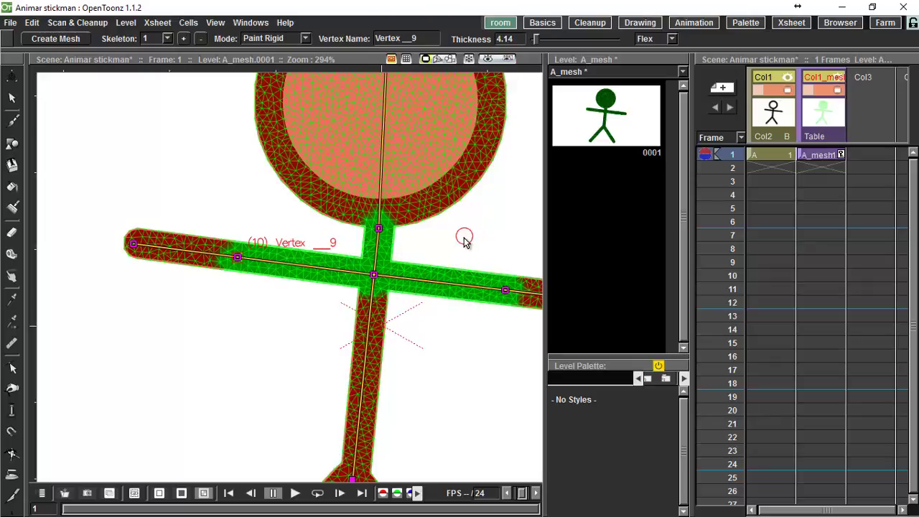
{"action": "left_click_drag", "start_coordinate": [460, 248], "coordinate": [352, 296]}
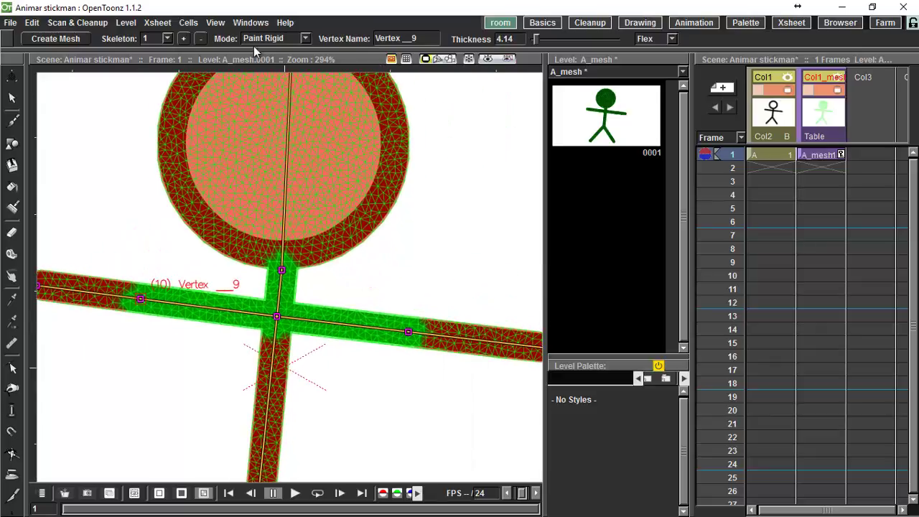
{"action": "left_click", "coordinate": [273, 38]}
{"action": "left_click", "coordinate": [265, 78]}
{"action": "scroll", "coordinate": [252, 230], "scroll_direction": "down", "scroll_amount": 4}
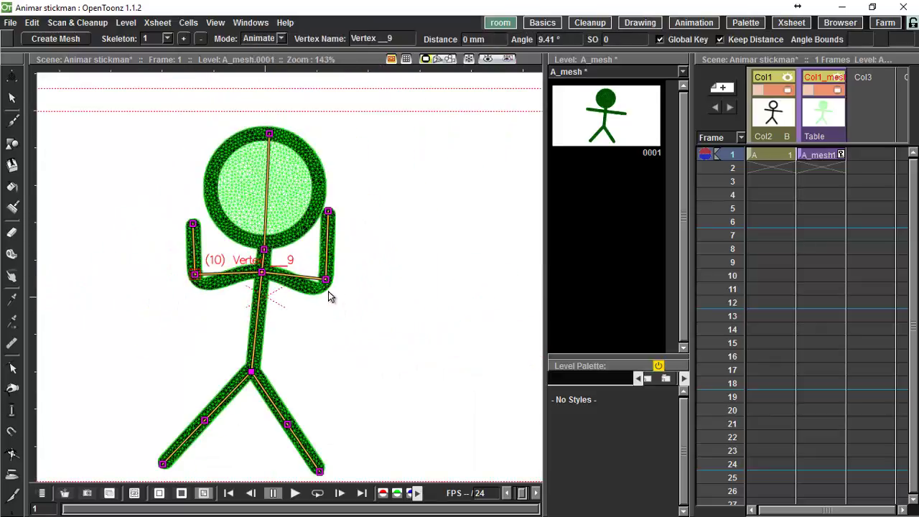
- Try lowering the right elbow to about -29.48° and swinging the forearms down, the right to about -91.45° and the left to about 81.74°
{"action": "left_click_drag", "start_coordinate": [327, 284], "coordinate": [336, 227]}
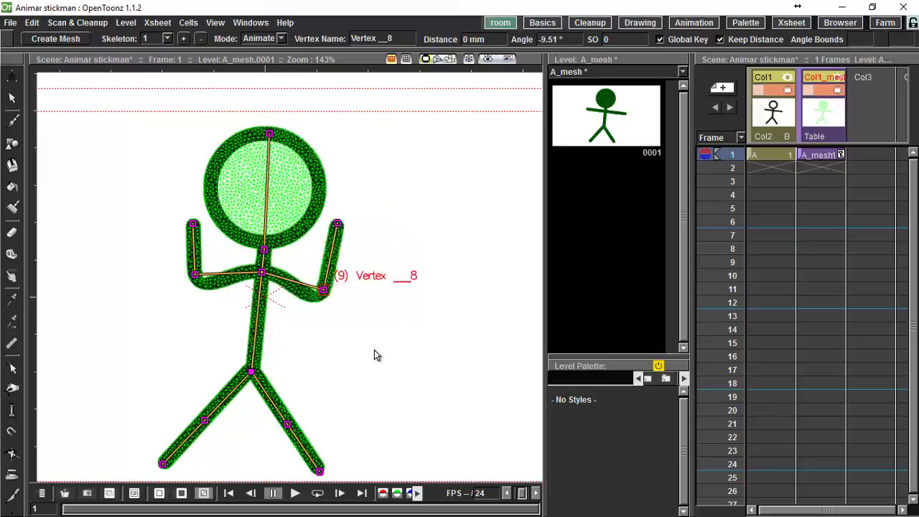
{"action": "left_click_drag", "start_coordinate": [375, 354], "coordinate": [352, 338]}
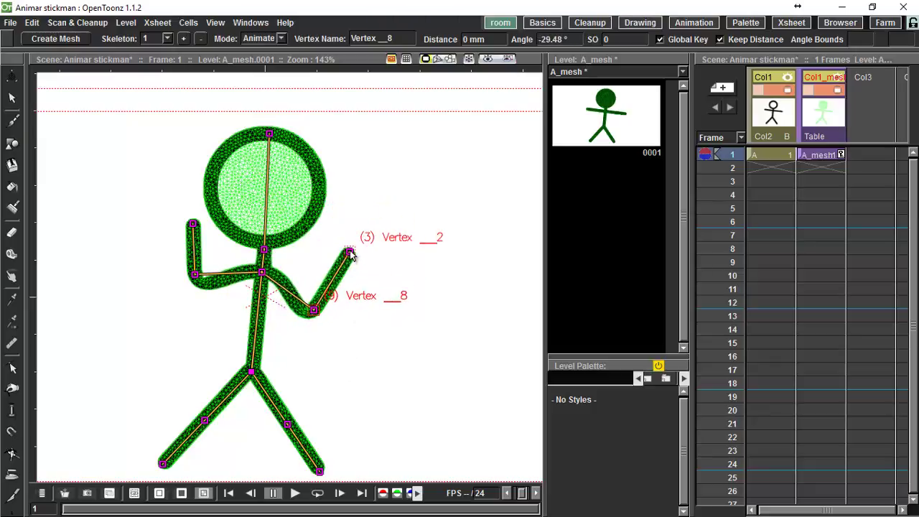
{"action": "left_click_drag", "start_coordinate": [350, 252], "coordinate": [272, 364]}
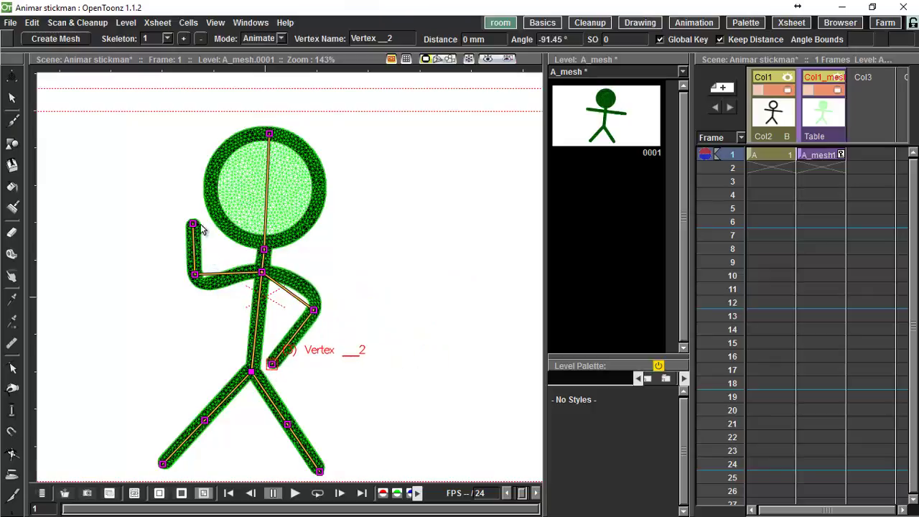
{"action": "left_click_drag", "start_coordinate": [200, 224], "coordinate": [193, 356]}
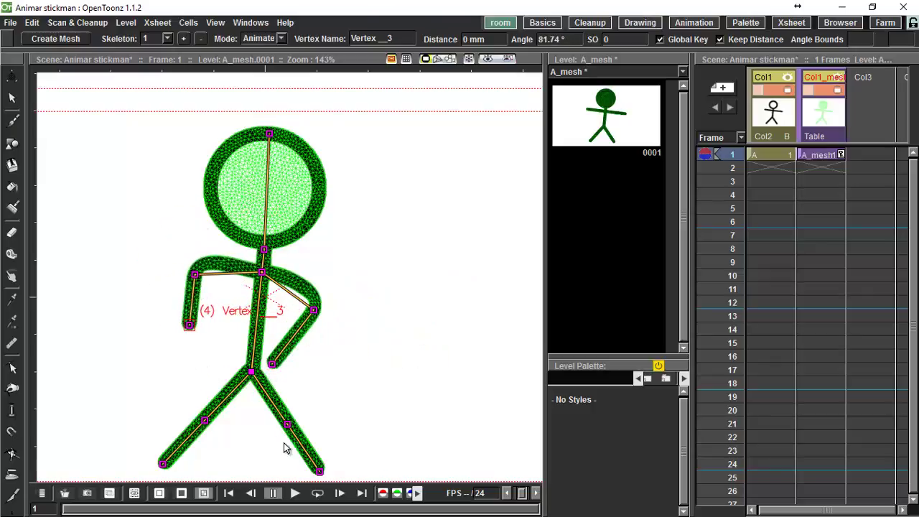
- Try raising both legs outward from the hip to test how the knees and thighs deform
{"action": "left_click_drag", "start_coordinate": [286, 429], "coordinate": [368, 375]}
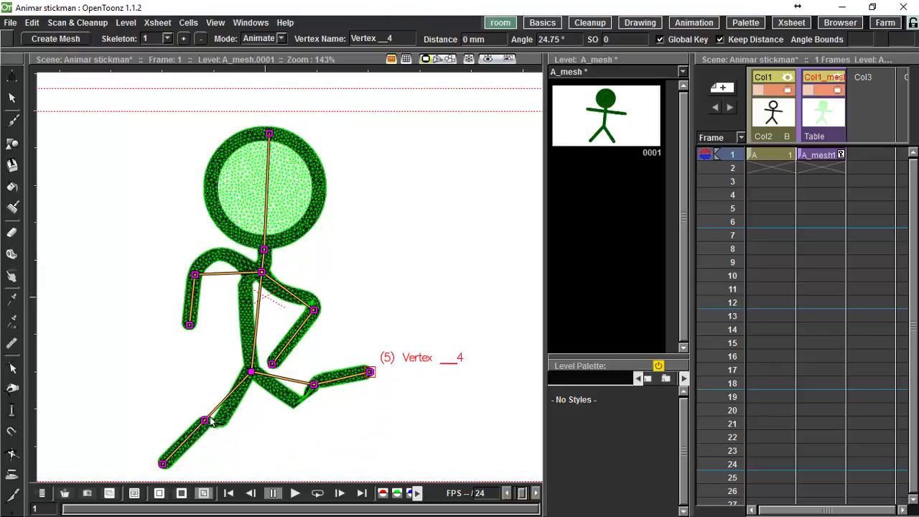
{"action": "left_click_drag", "start_coordinate": [193, 394], "coordinate": [197, 377]}
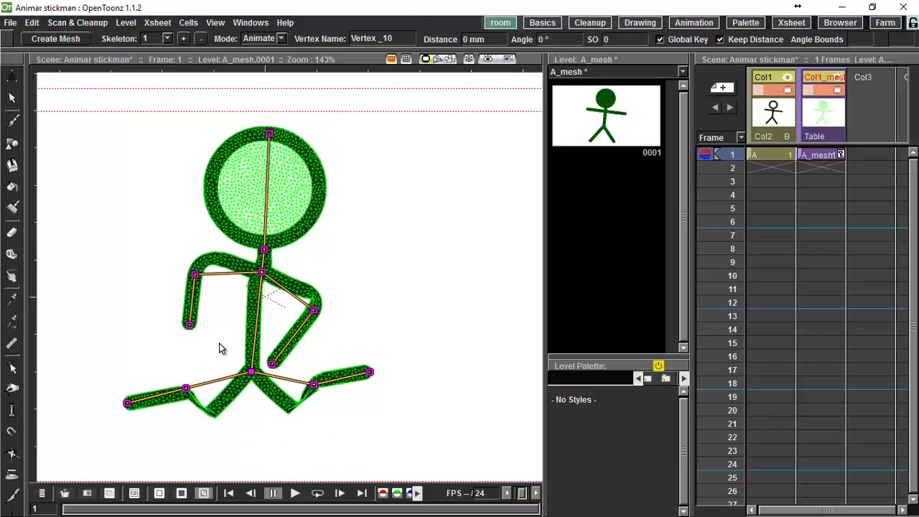
- Undo the test rotations of the legs and arms and the Flex painting on the upper arms
{"action": "key", "text": "ctrl+z"}
{"action": "key", "text": "ctrl+z"}
{"action": "key", "text": "ctrl+z"}
{"action": "key", "text": "ctrl+z"}
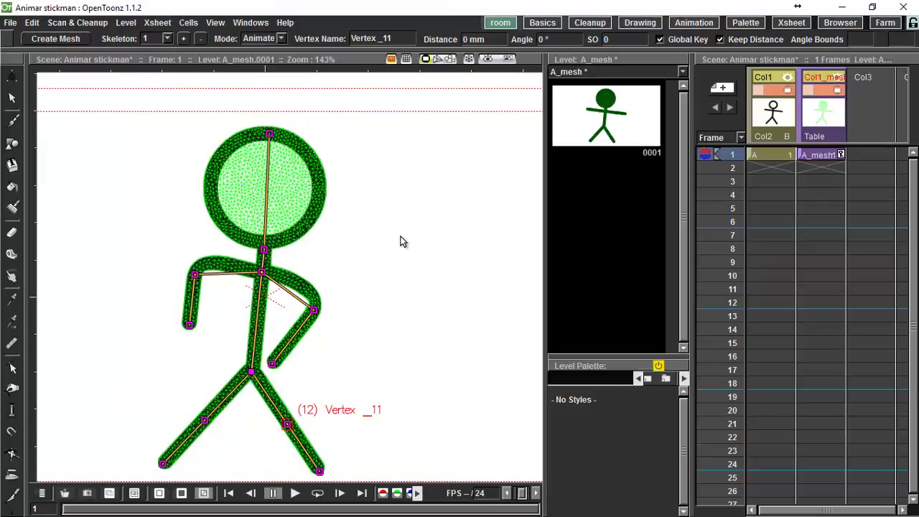
{"action": "key", "text": "ctrl+z"}
{"action": "key", "text": "ctrl+z"}
{"action": "key", "text": "ctrl+z"}
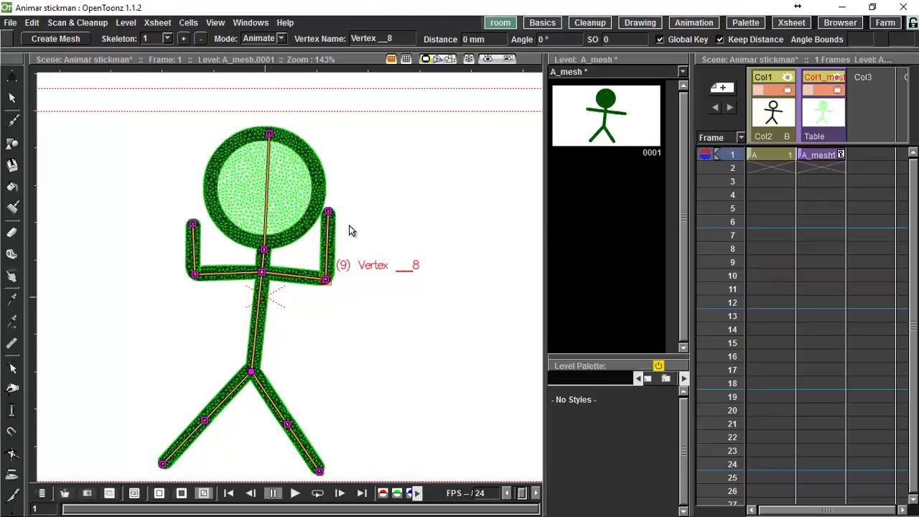
- Swing the raised right forearm outward from the elbow, setting its hand vertex to an angle of about 77.5°
{"action": "left_click_drag", "start_coordinate": [328, 212], "coordinate": [309, 250]}
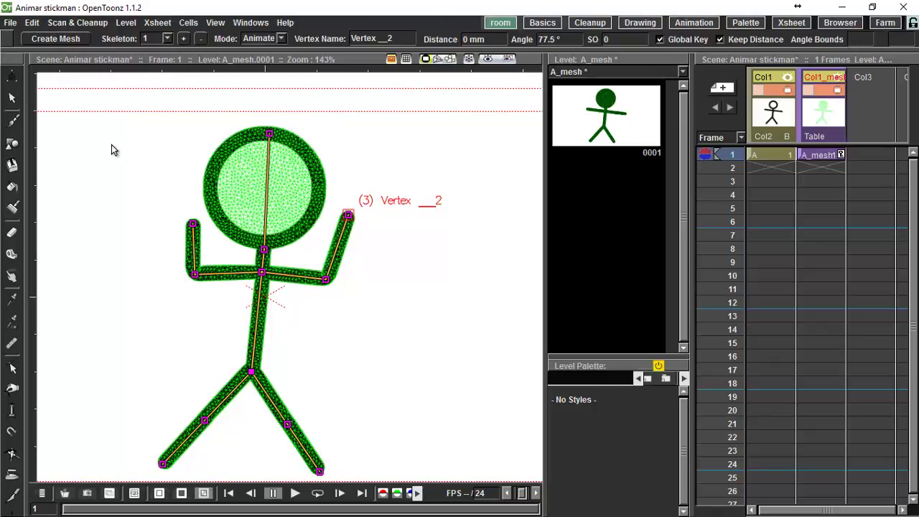